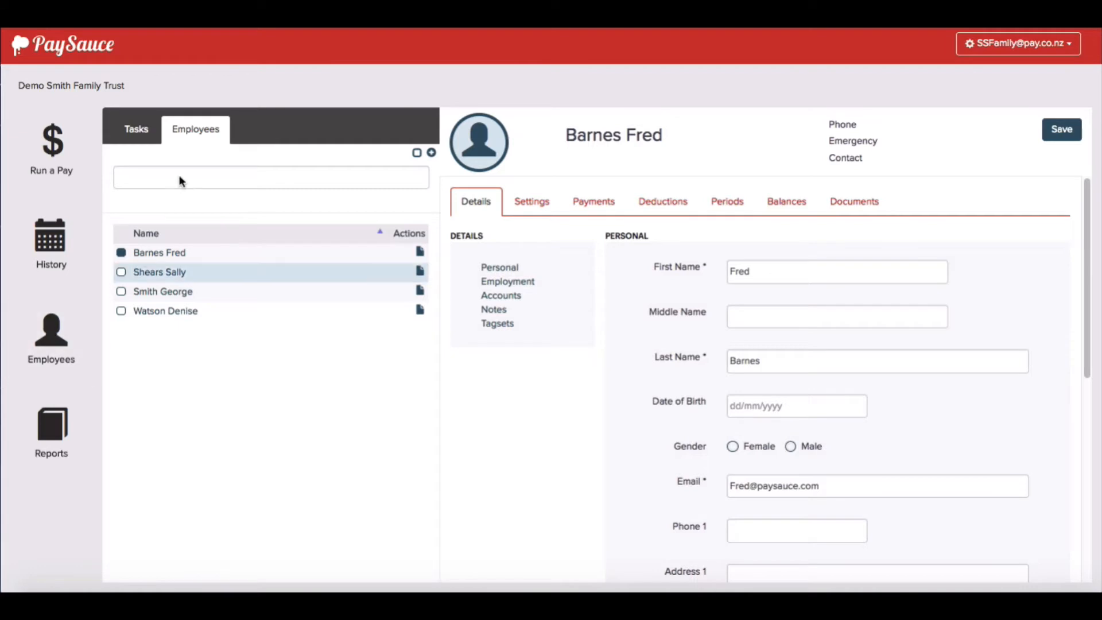
- Begin a new employee, set Invite to No, and advance to step 2
click(373, 175)
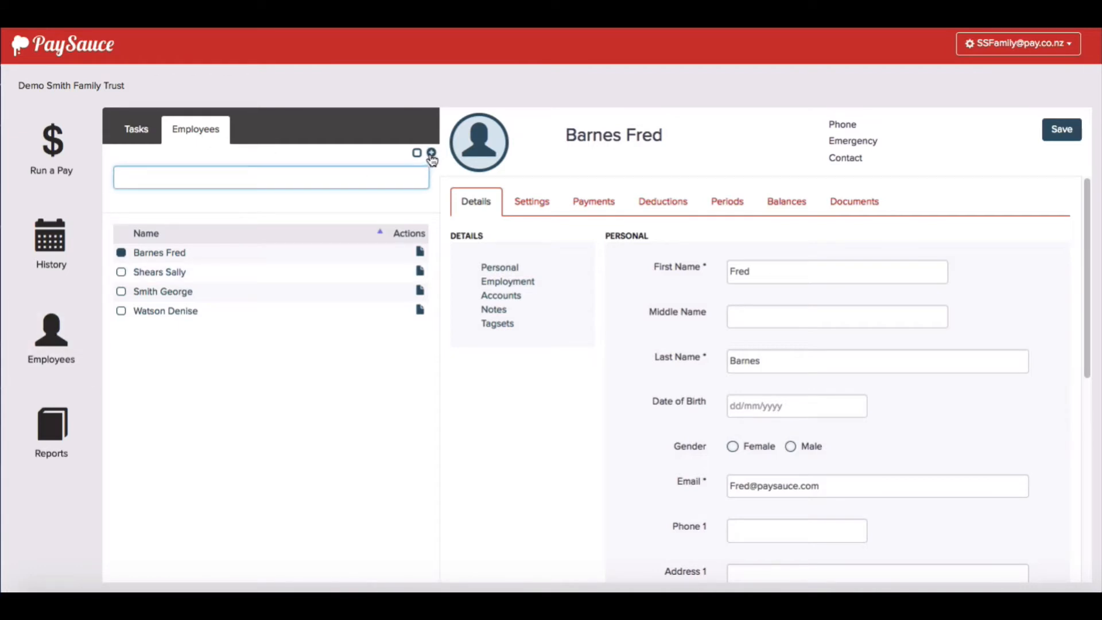
click(431, 156)
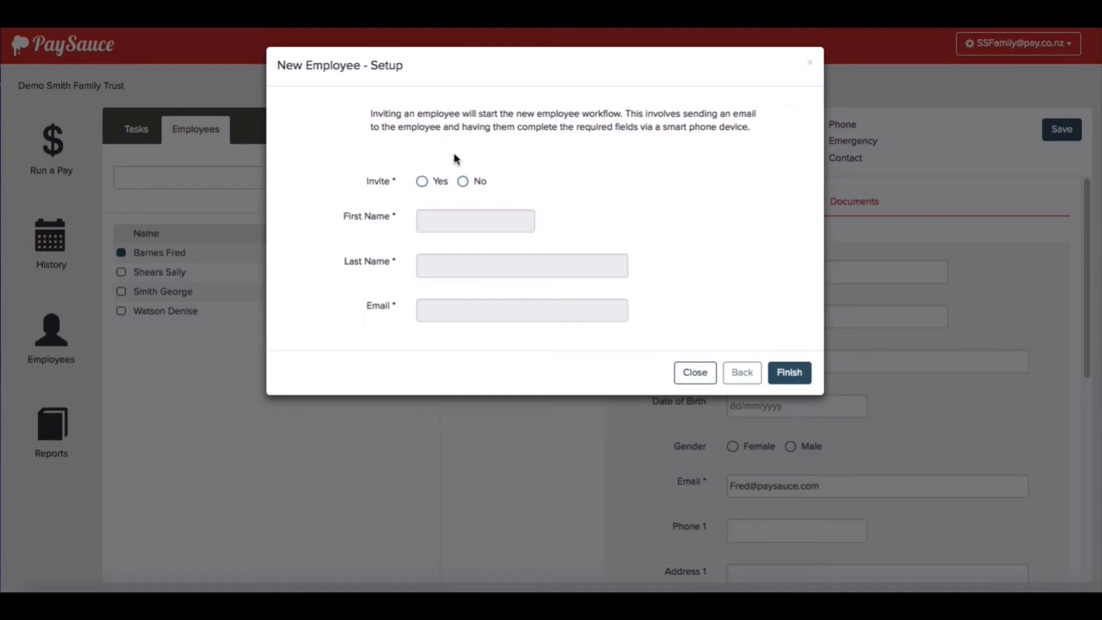
click(462, 181)
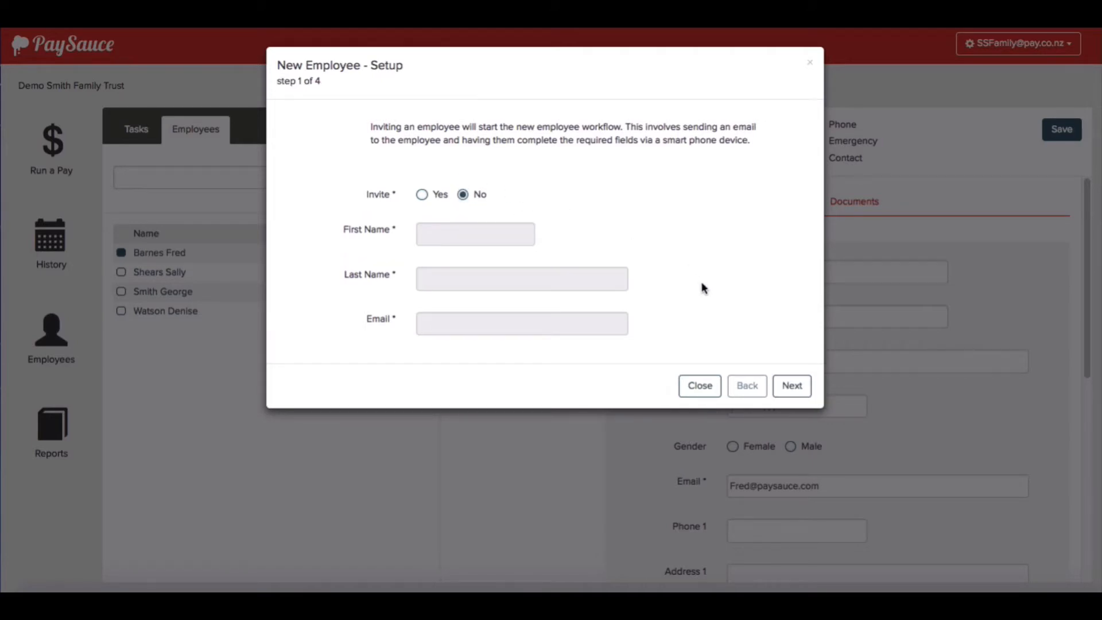
click(787, 386)
click(793, 387)
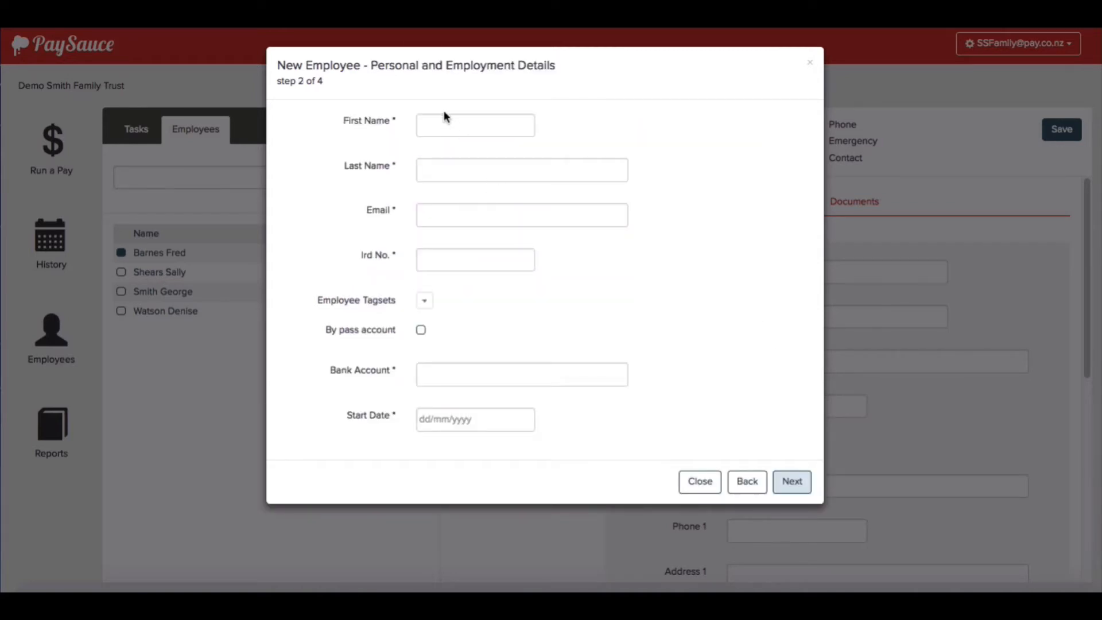
- Enter the employee's first name, last name and e-mail address
click(446, 125)
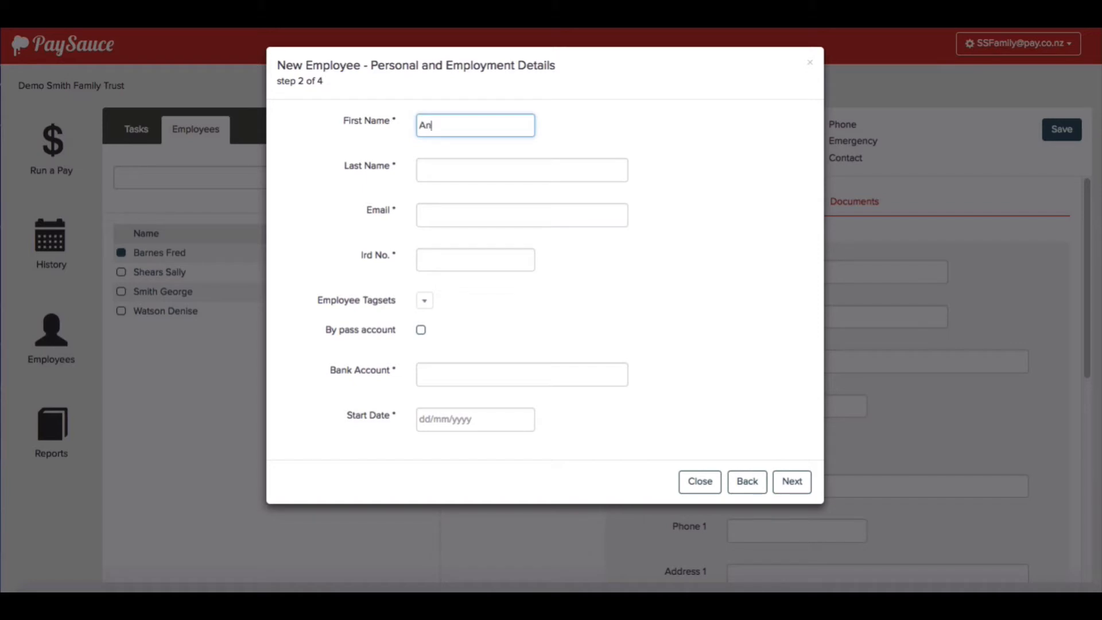
key(Tab)
key(Tab)
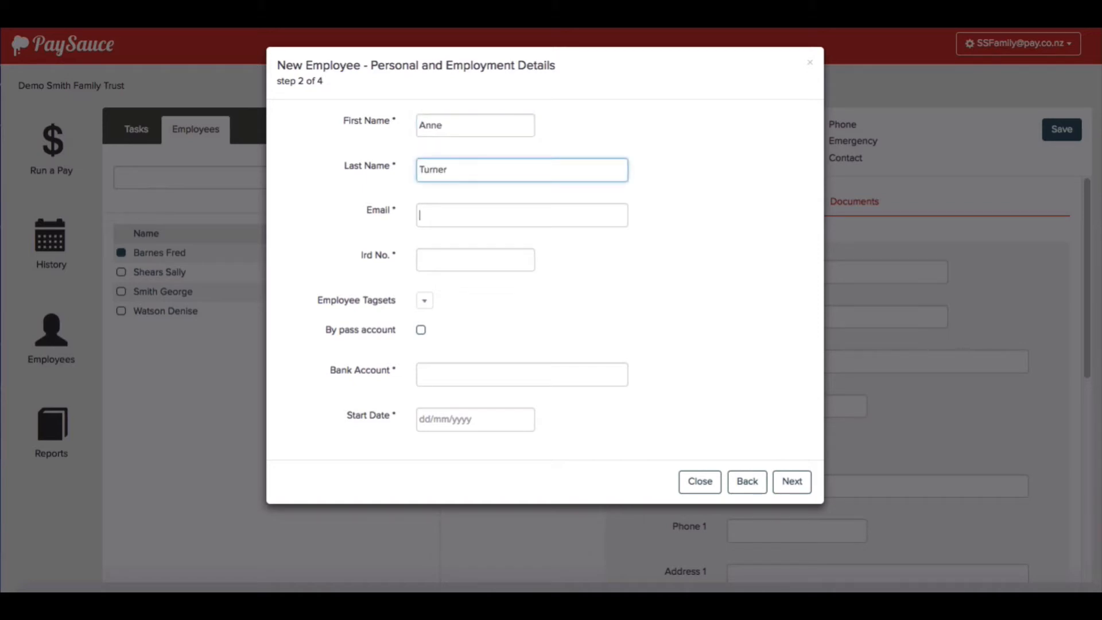
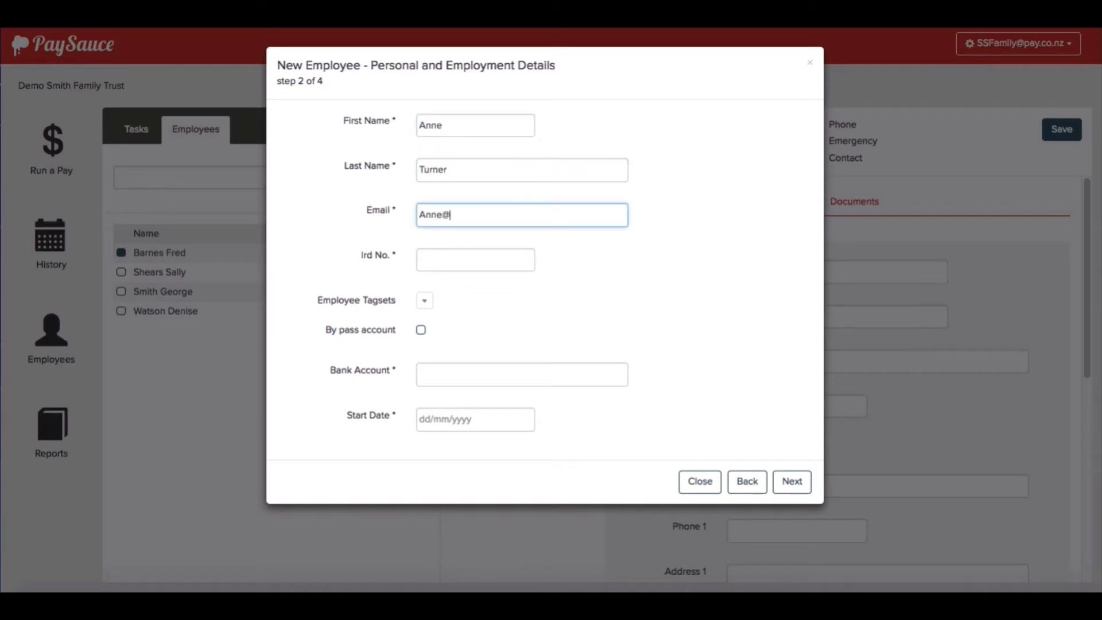
- Fill in the IRD number and bank account, and set the start date to 27/11/2017
click(432, 256)
text(232323232)
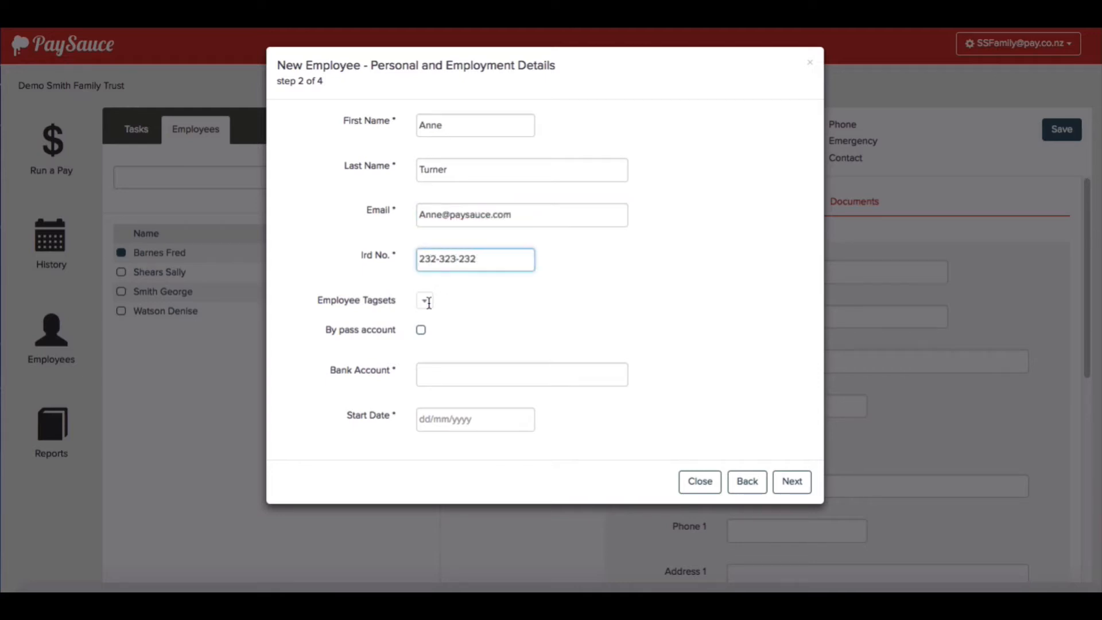
click(432, 369)
text(23-3232-3232323-232)
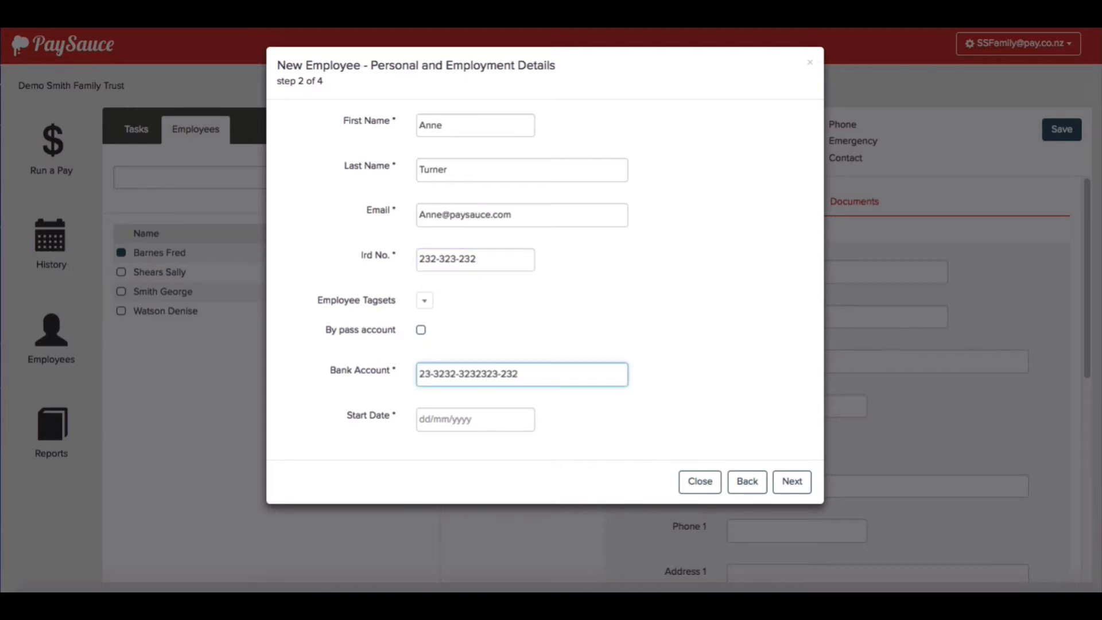
click(447, 421)
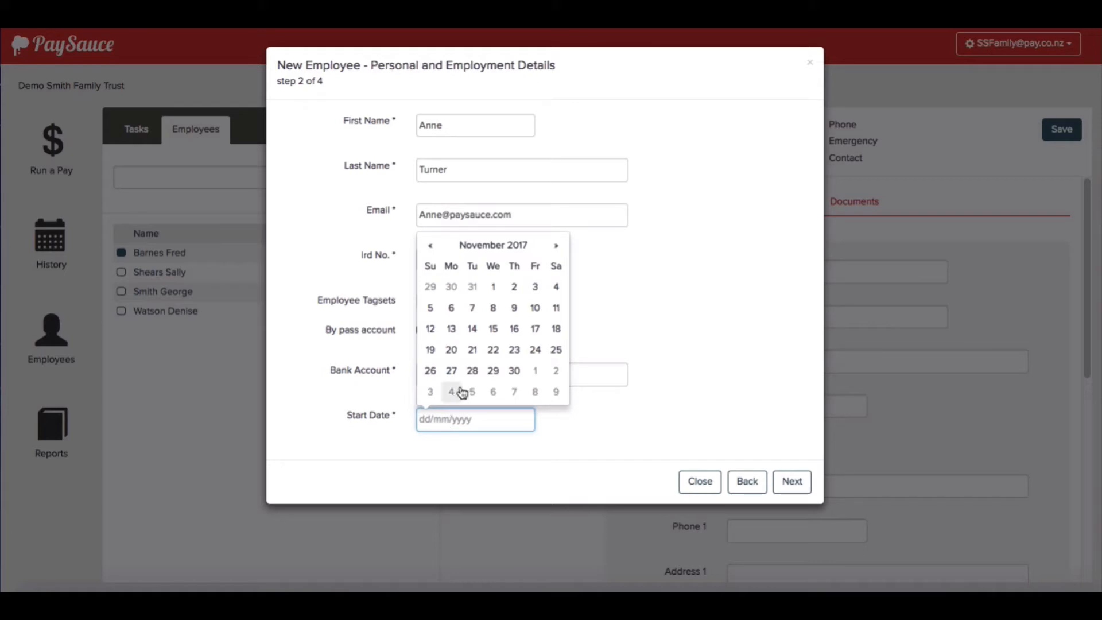
click(451, 370)
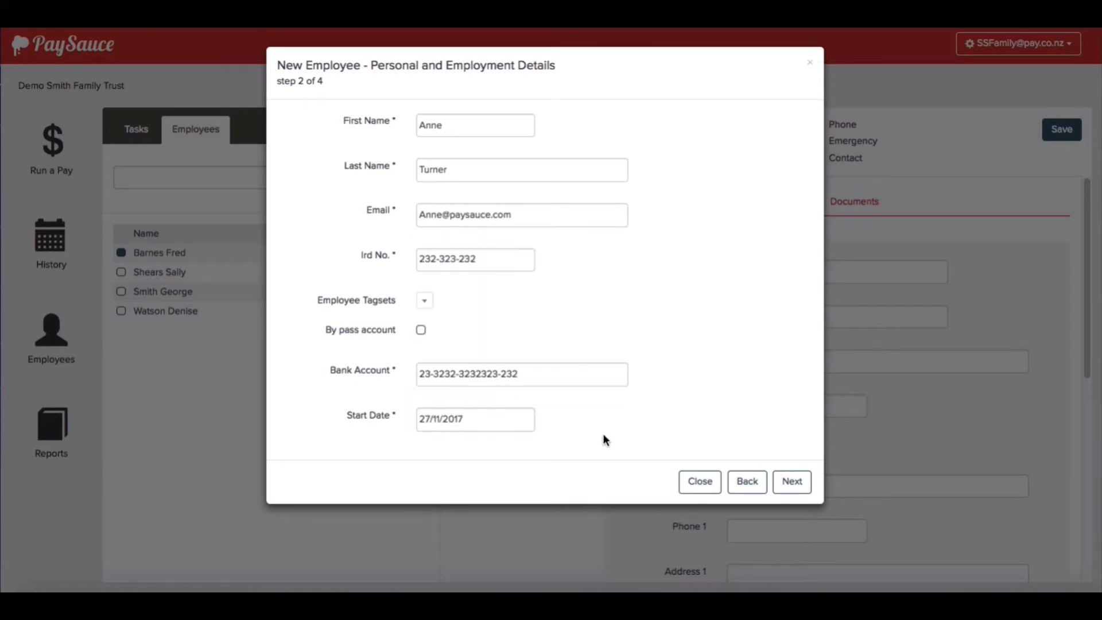
- Go to Employee Settings, set tax code M, and tick KiwiSaver
click(799, 482)
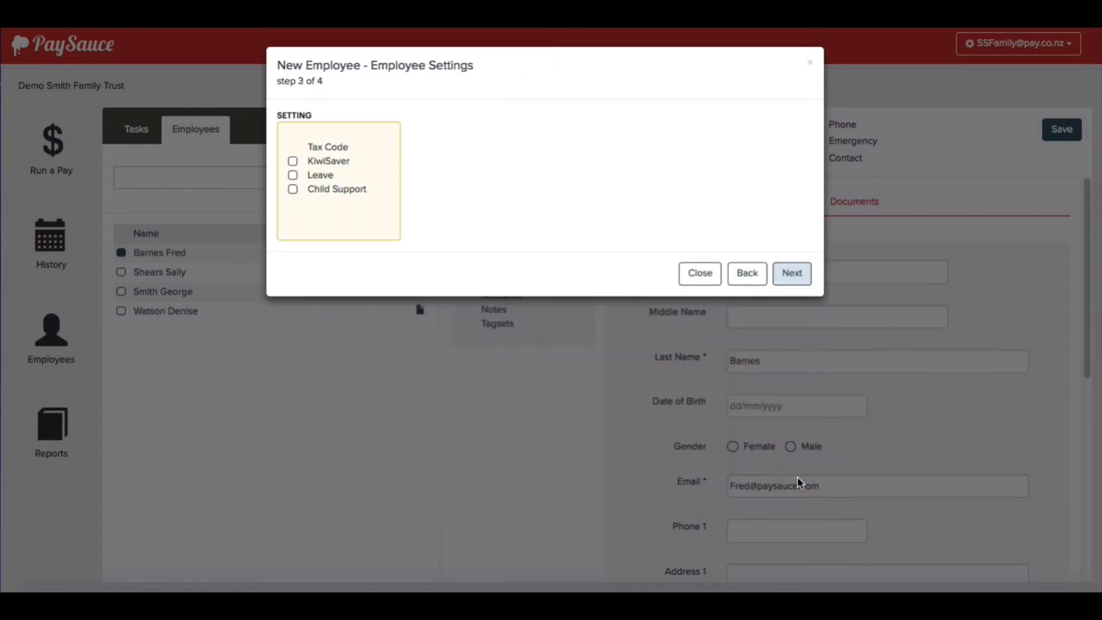
click(340, 147)
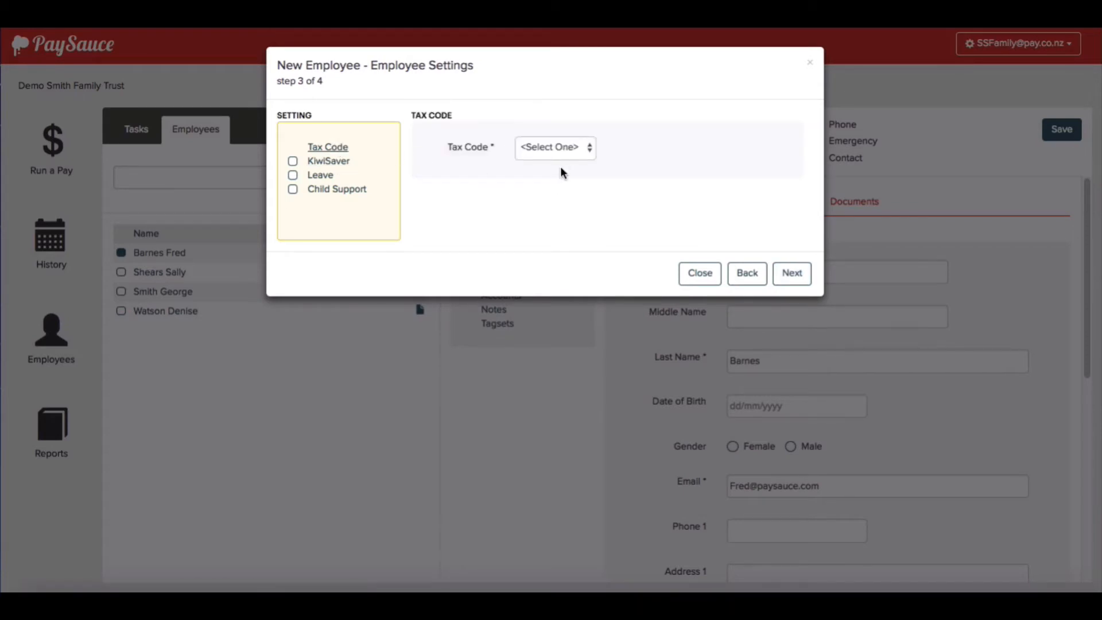
click(563, 149)
click(557, 161)
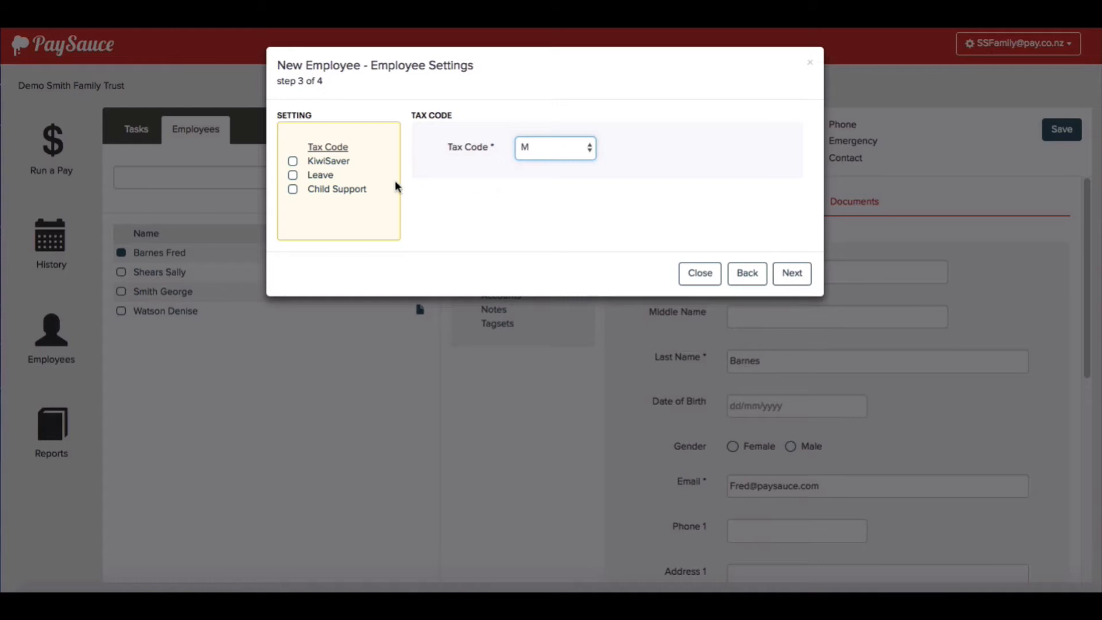
click(291, 163)
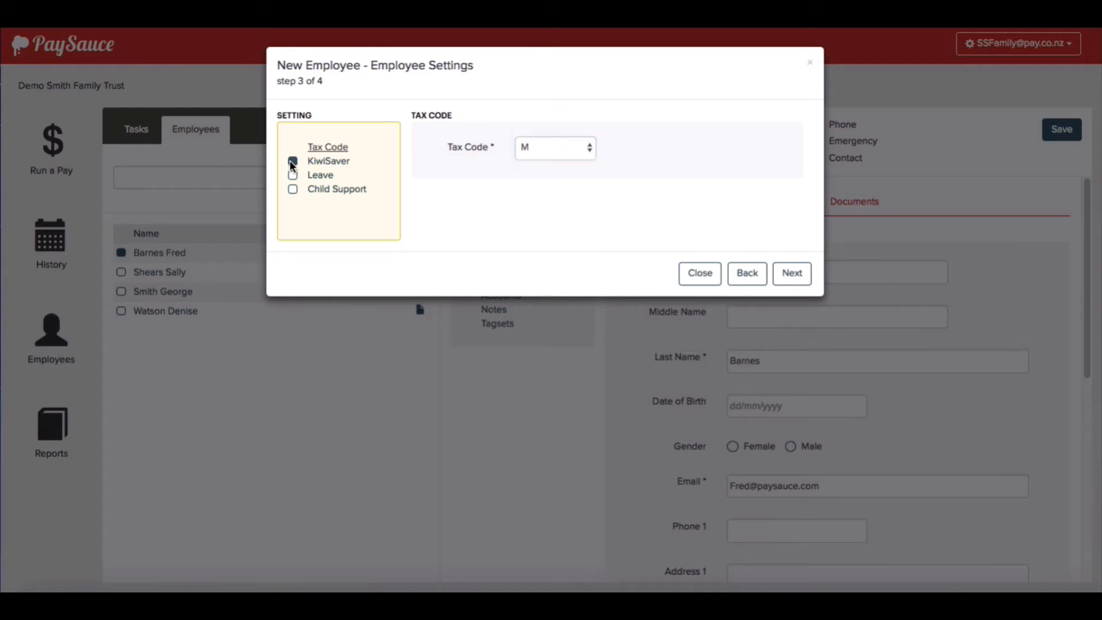
- Set KiwiSaver deduction to 8% and contribution to 3%, then tick Leave
click(329, 163)
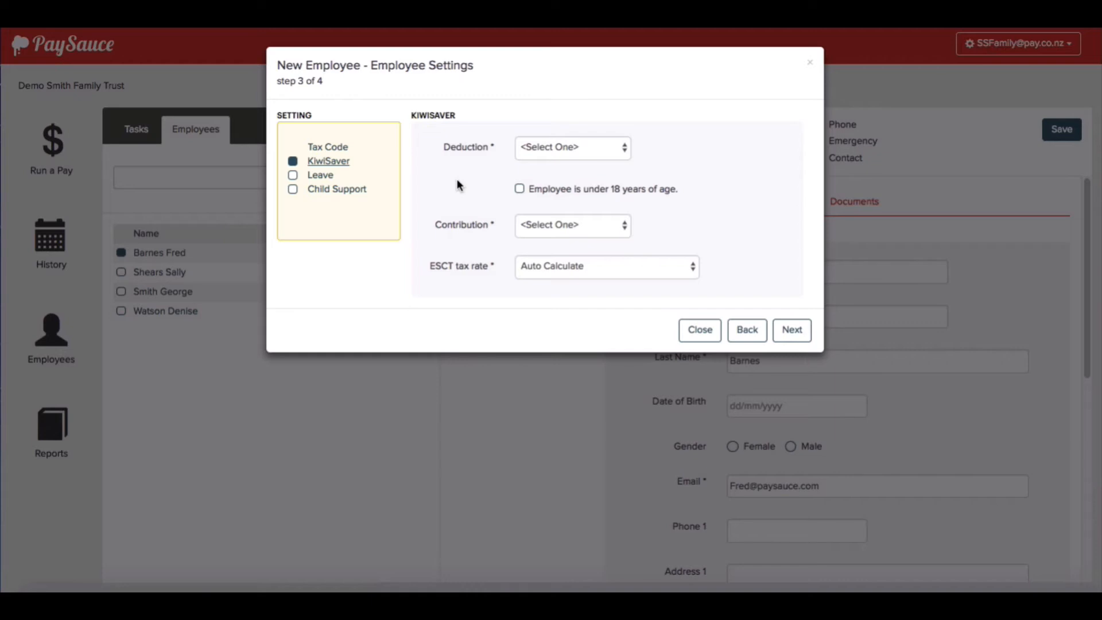
click(597, 150)
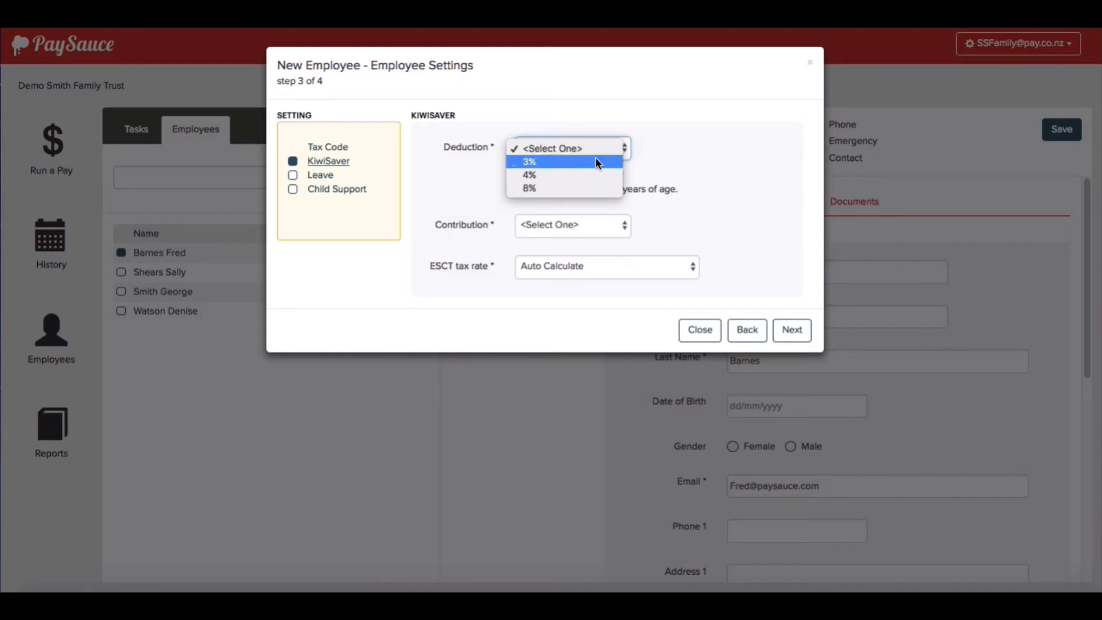
click(596, 187)
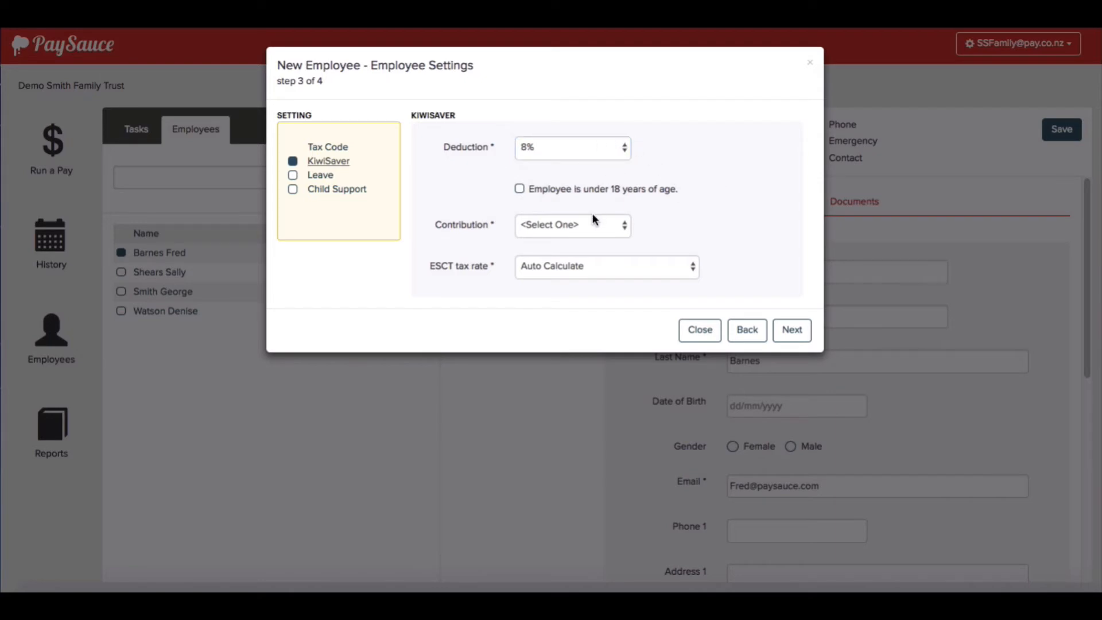
click(602, 225)
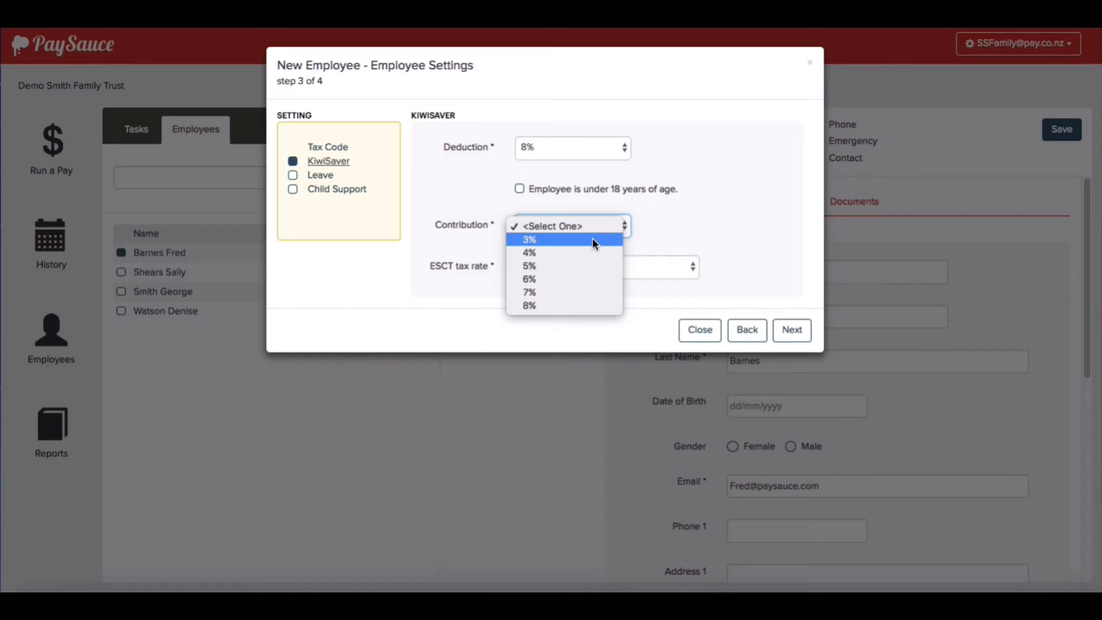
click(592, 238)
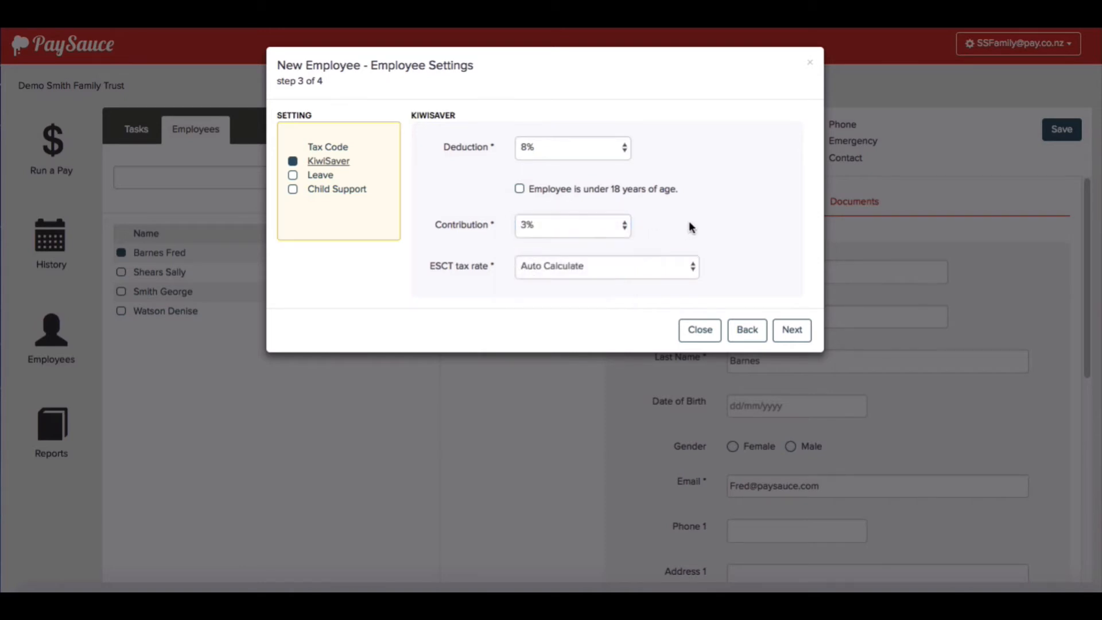
click(293, 176)
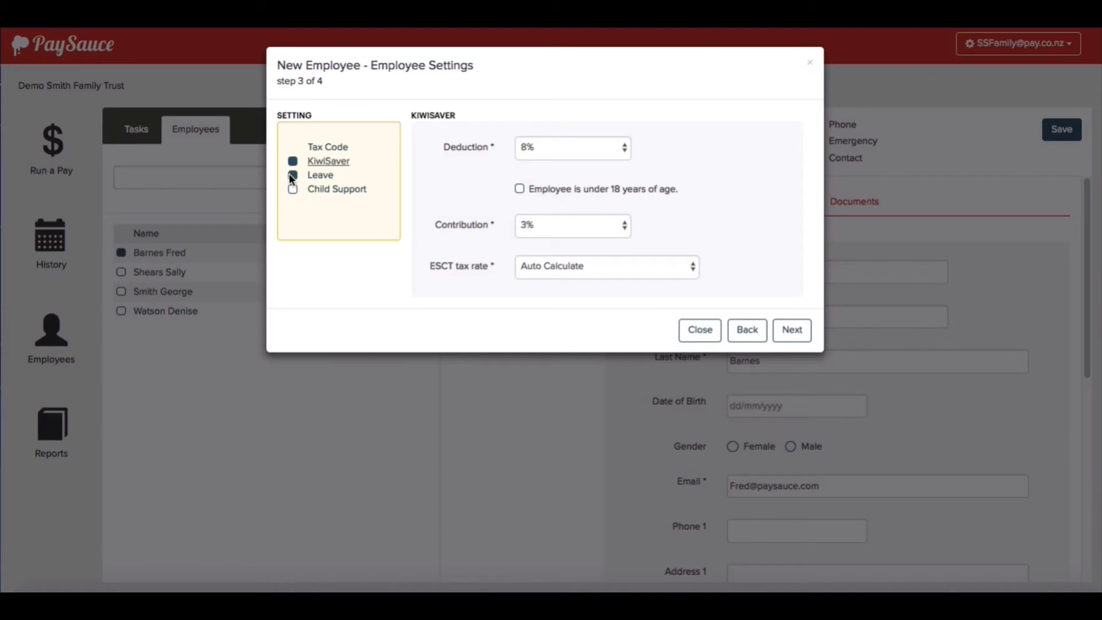
- Set leave work type to Standard Hours with 80 hours over 10 days
click(319, 180)
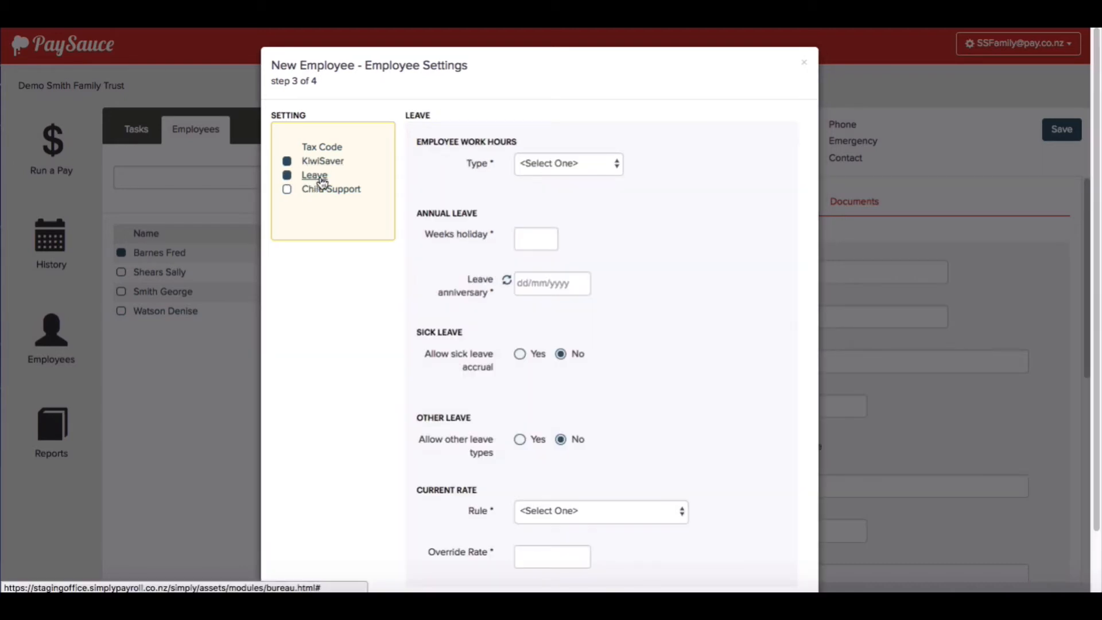
click(606, 173)
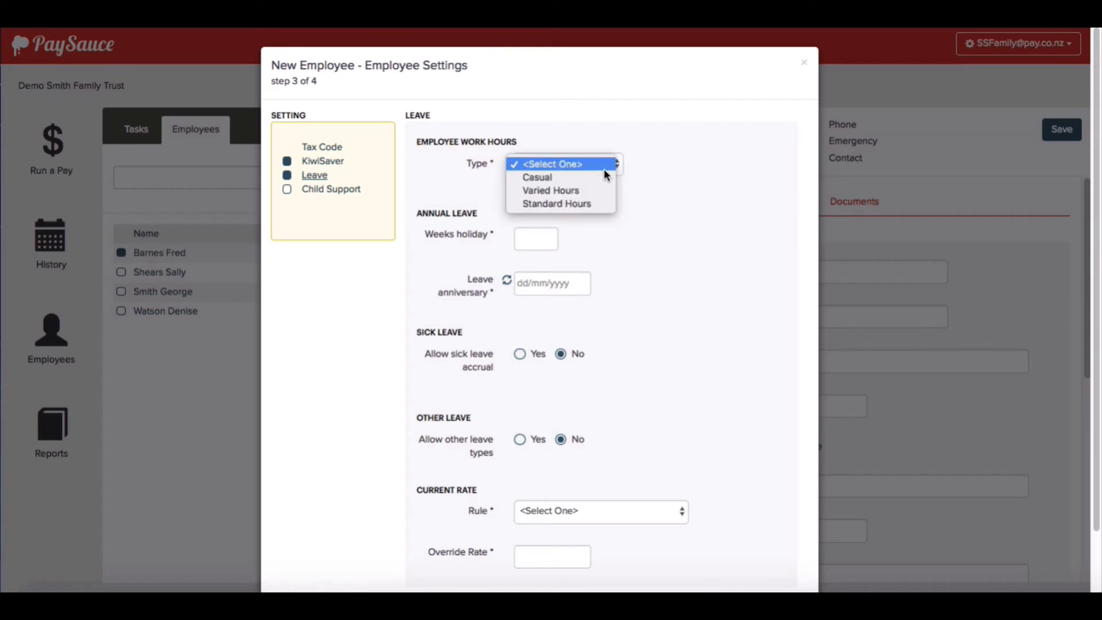
click(599, 205)
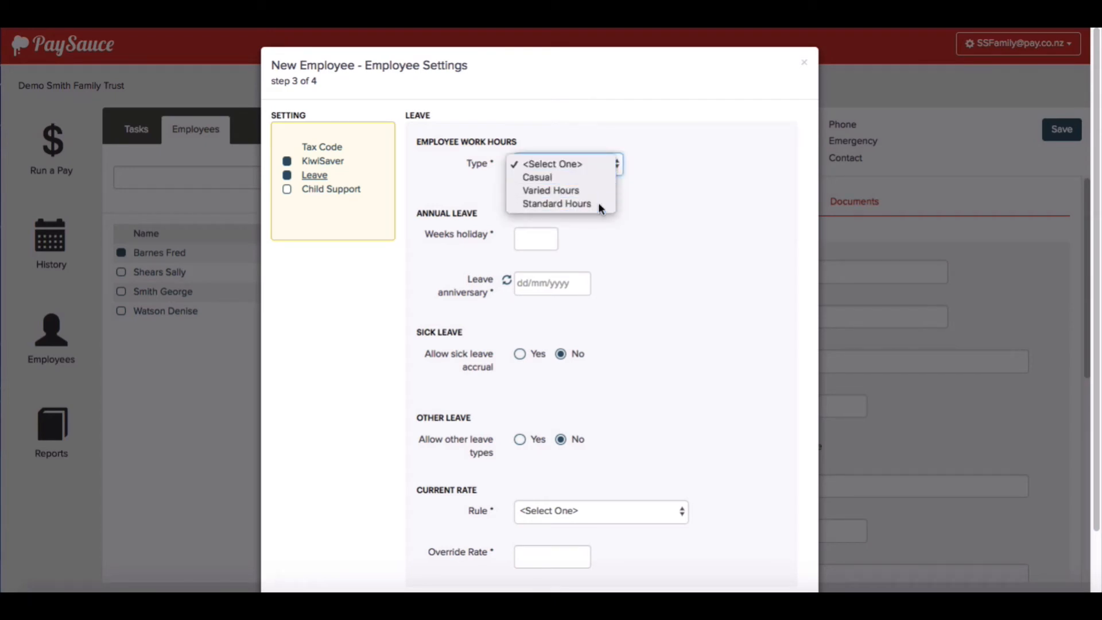
click(638, 215)
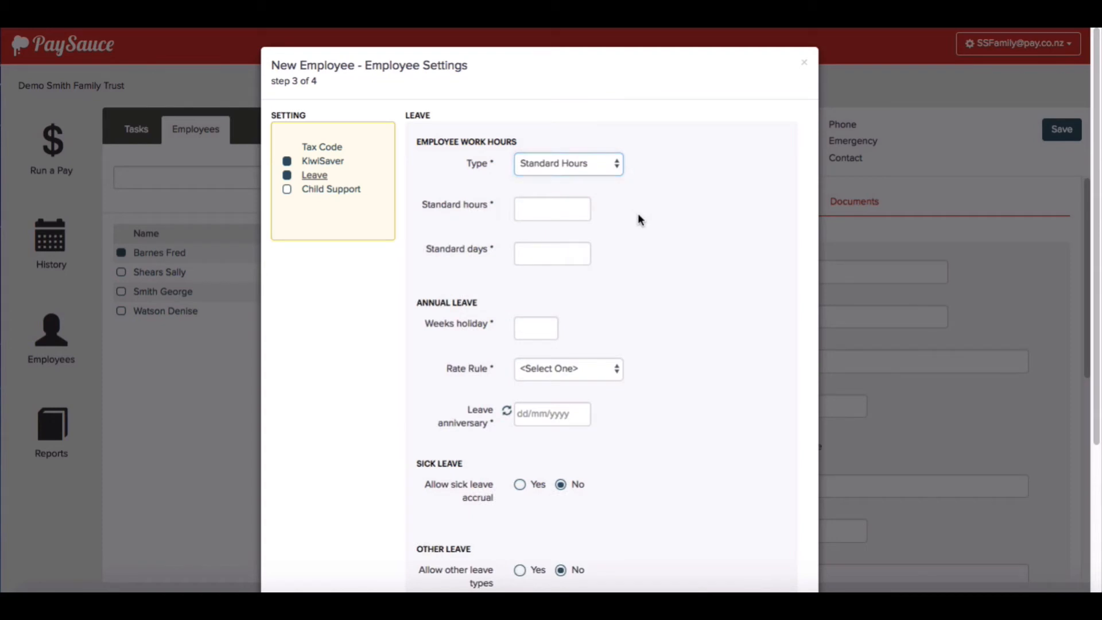
click(539, 213)
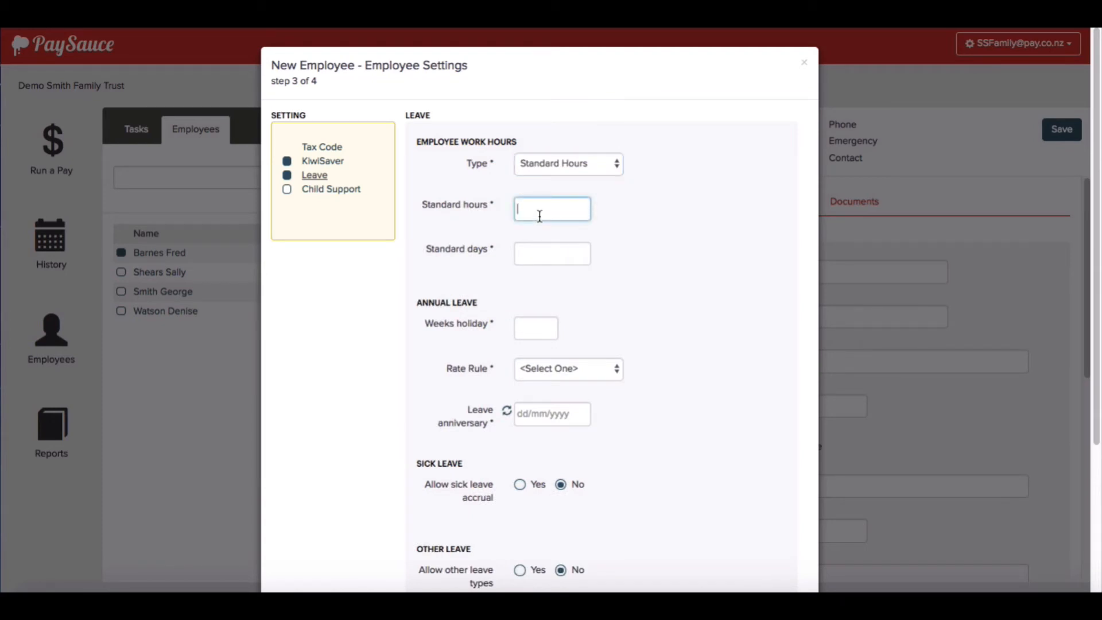
text(80)
click(554, 254)
text(10)
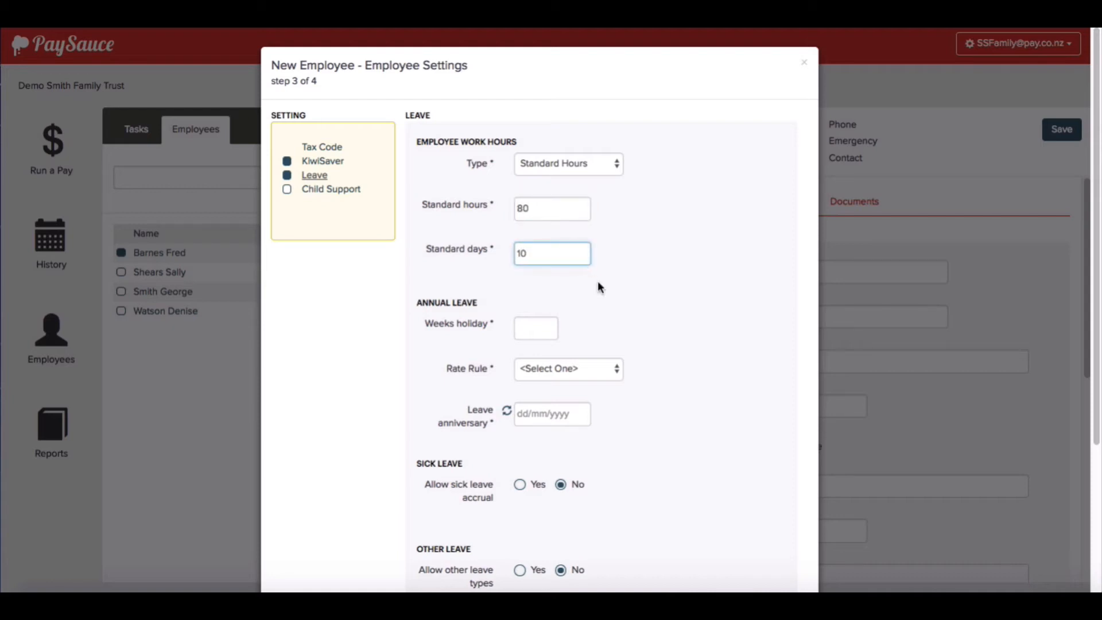
- Set 4 weeks holiday and an Average Rate+ annual leave rate rule
click(537, 324)
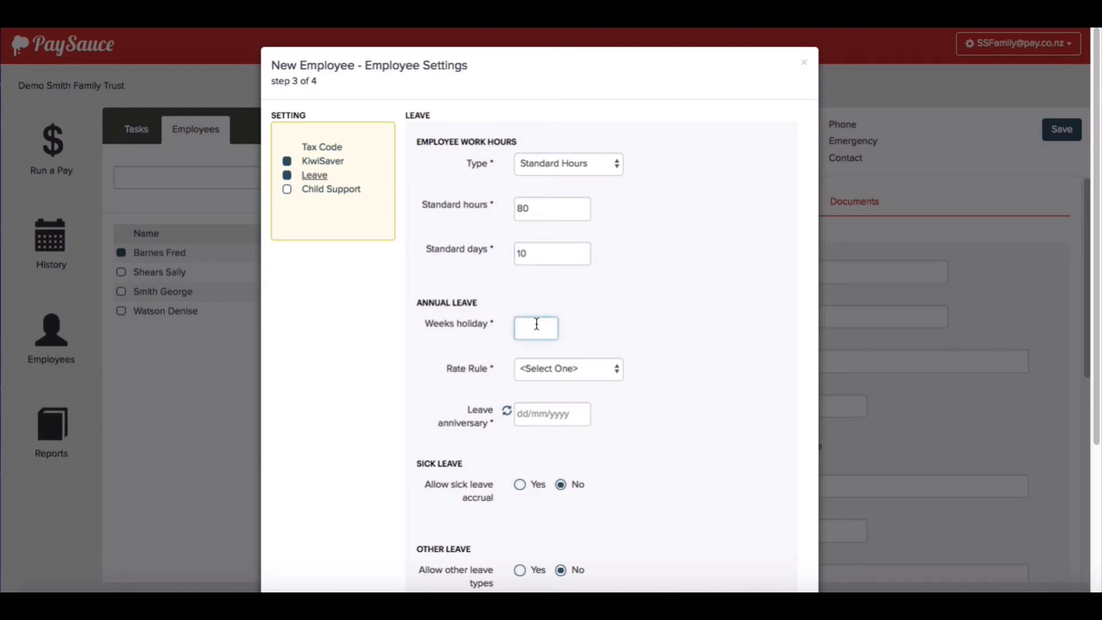
text(4)
click(620, 319)
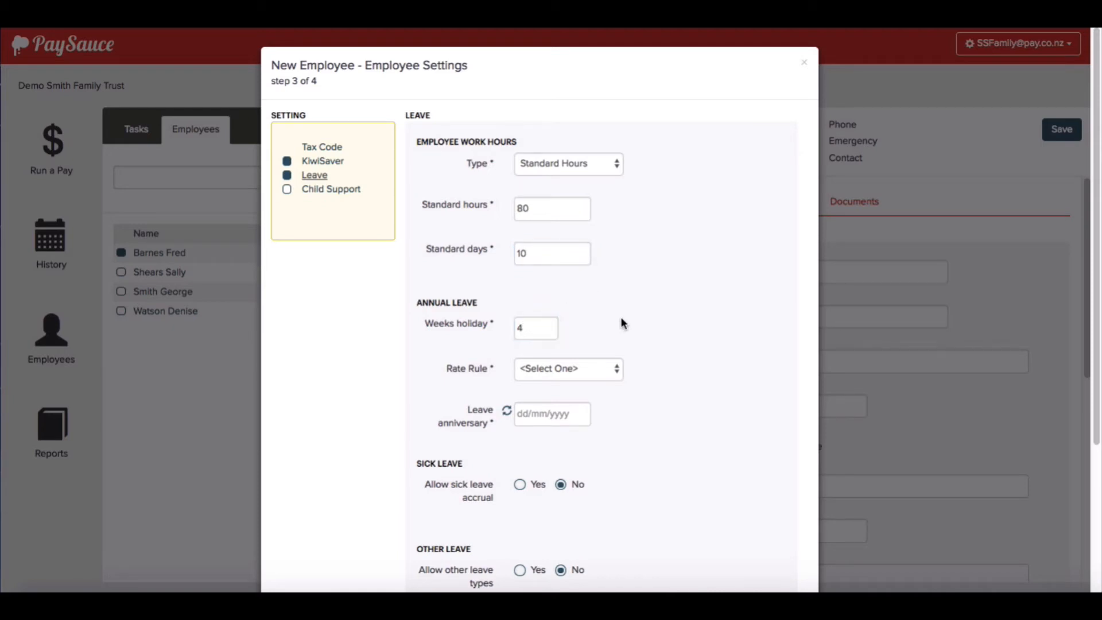
click(597, 373)
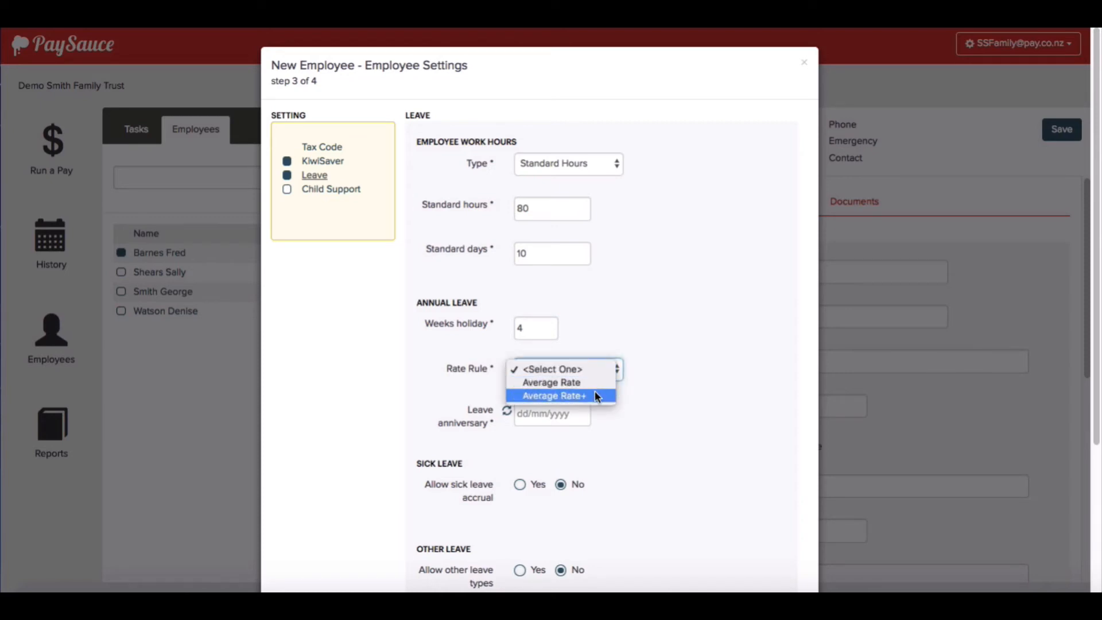
click(596, 396)
click(652, 361)
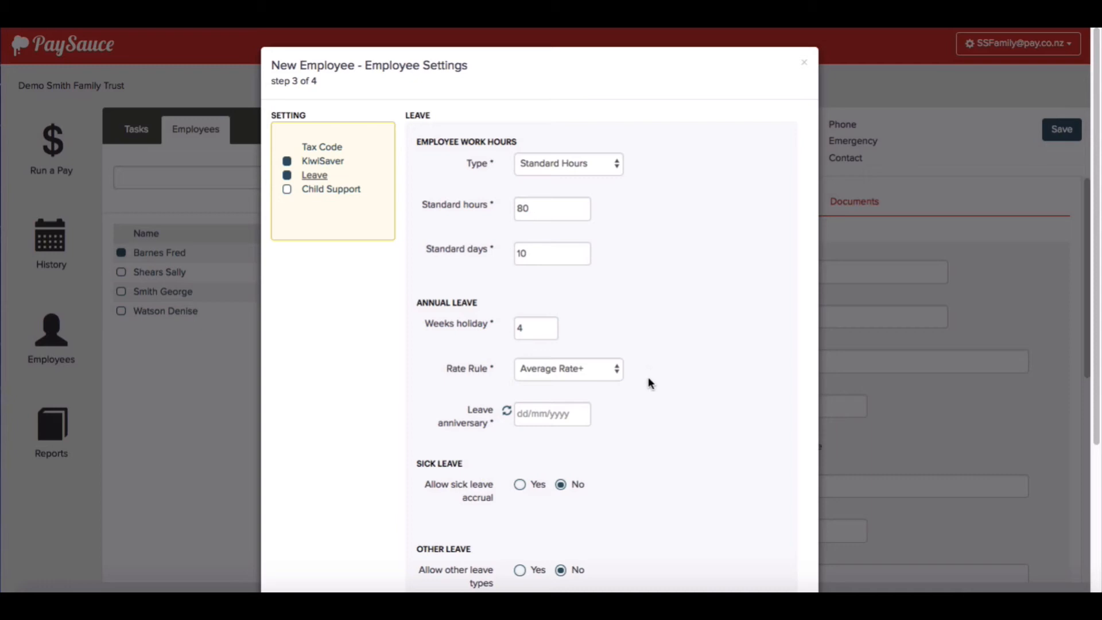
- Set leave anniversary to 27/11/2018 and enable sick leave accrual with anniversary 27/05/2018
click(507, 413)
scroll(501, 441, down, 2)
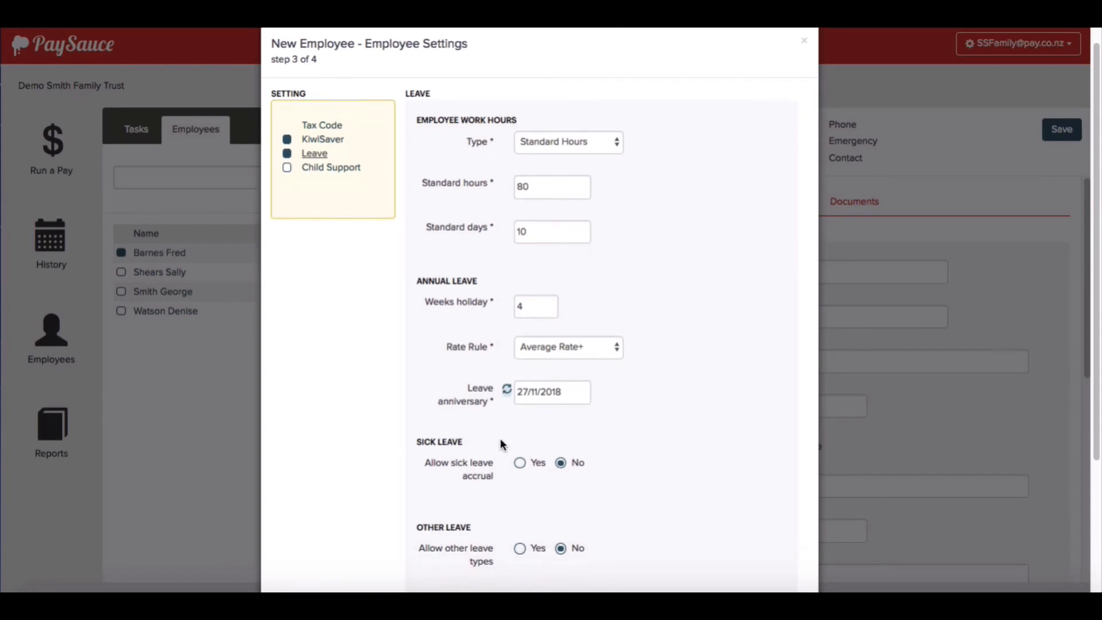
scroll(500, 440, down, 3)
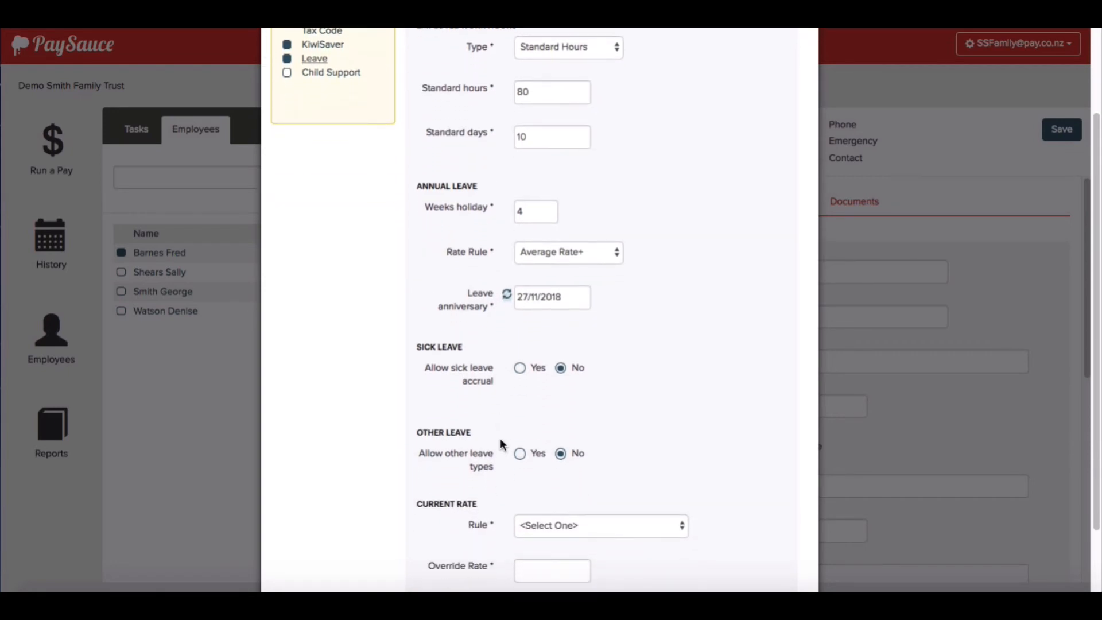
click(519, 367)
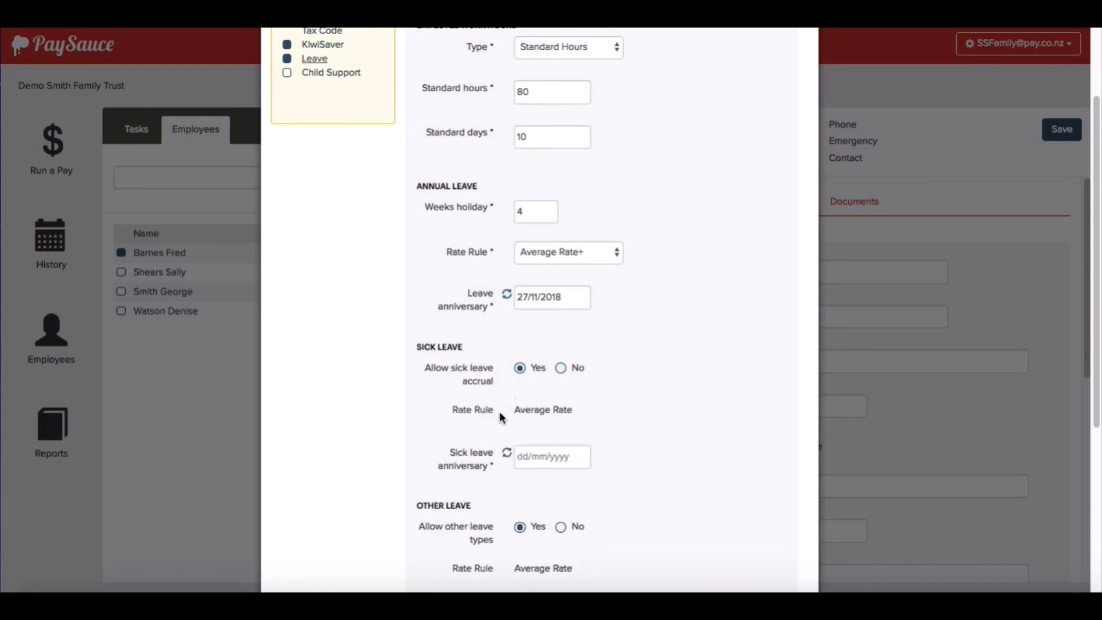
click(507, 454)
- Allow Statutory, Lieu and Bereavement leave for the employee
scroll(659, 429, down, 3)
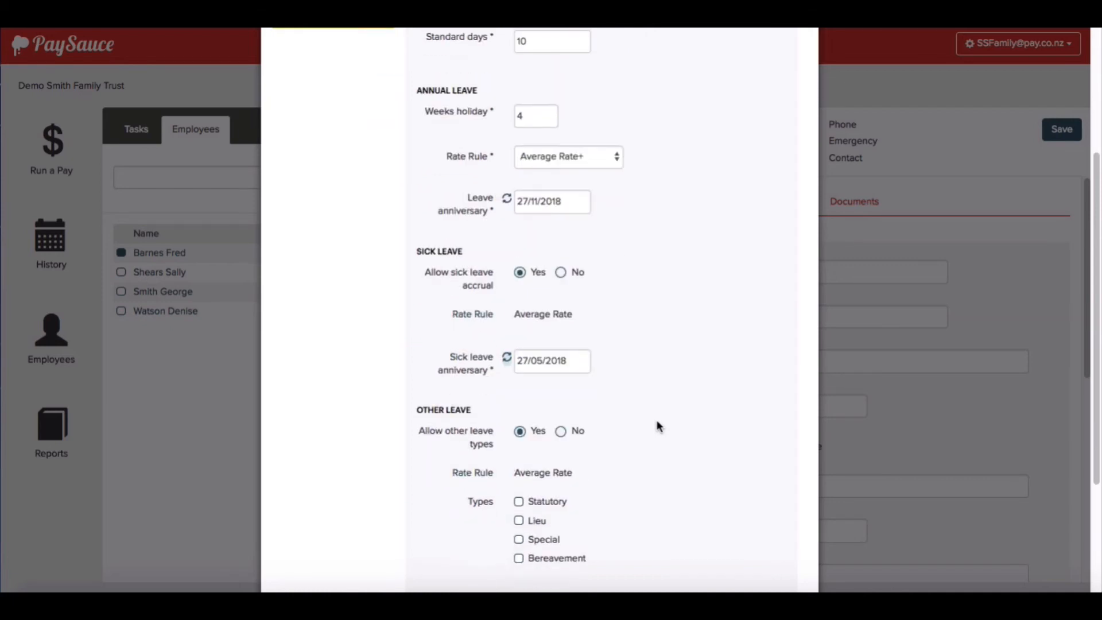
scroll(659, 427, down, 2)
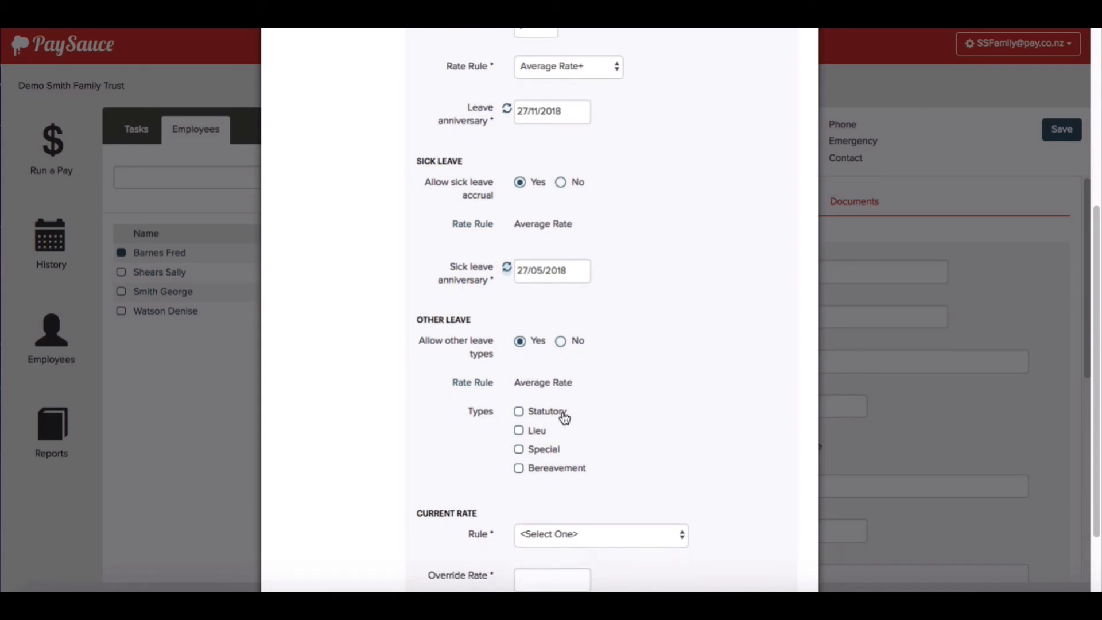
click(519, 411)
click(519, 430)
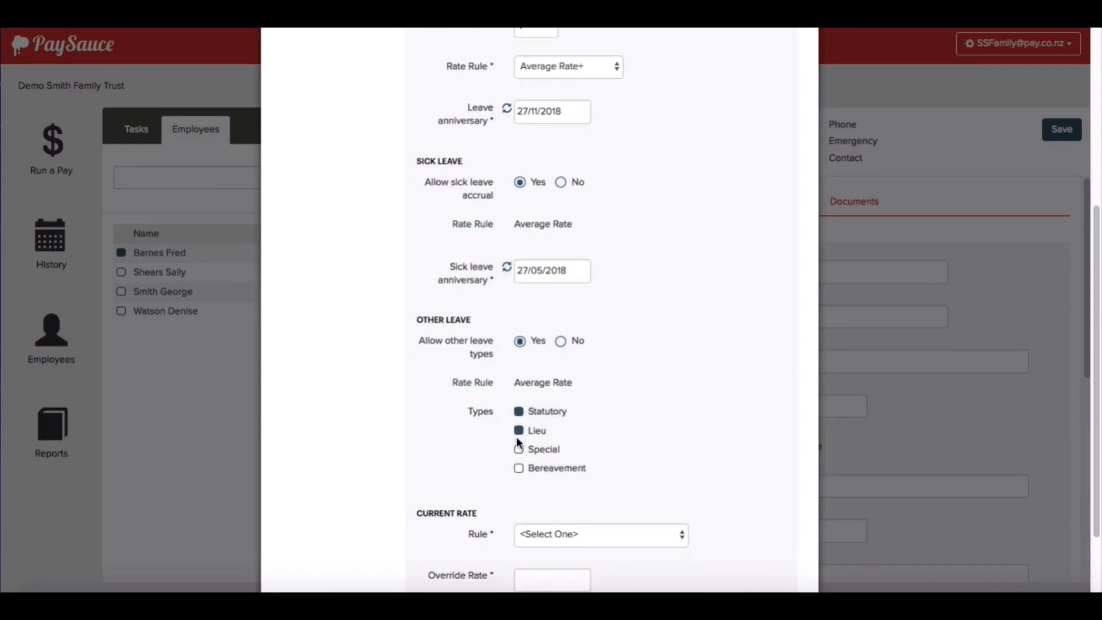
click(518, 467)
- Set the current rate rule to Always use Primary Payment and continue to step 4
scroll(618, 460, down, 1)
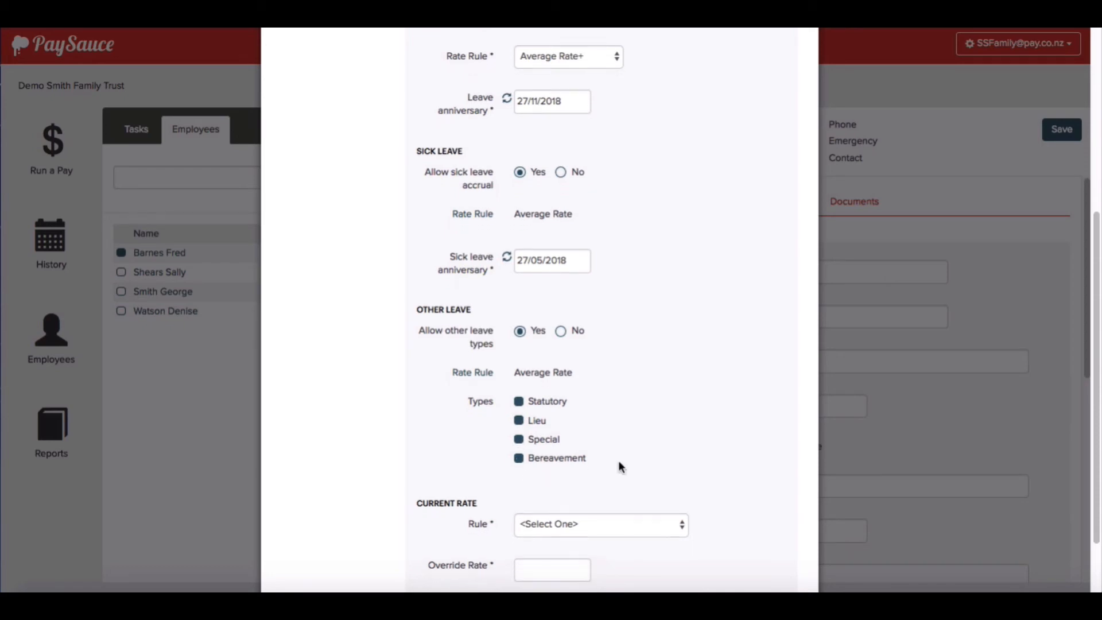
scroll(618, 461, down, 3)
click(626, 438)
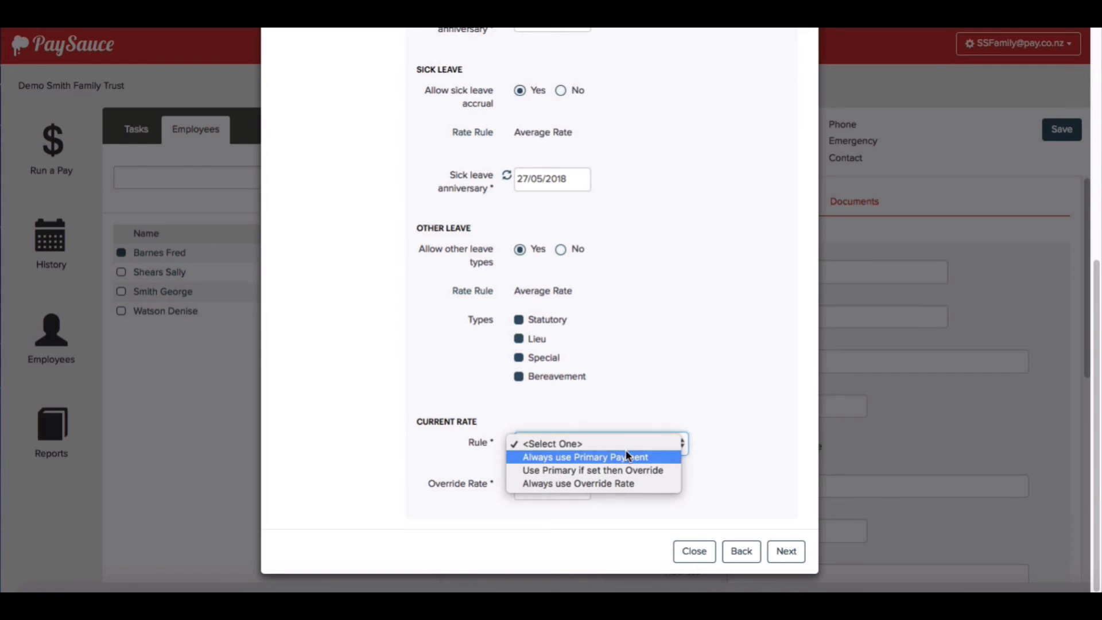
click(626, 456)
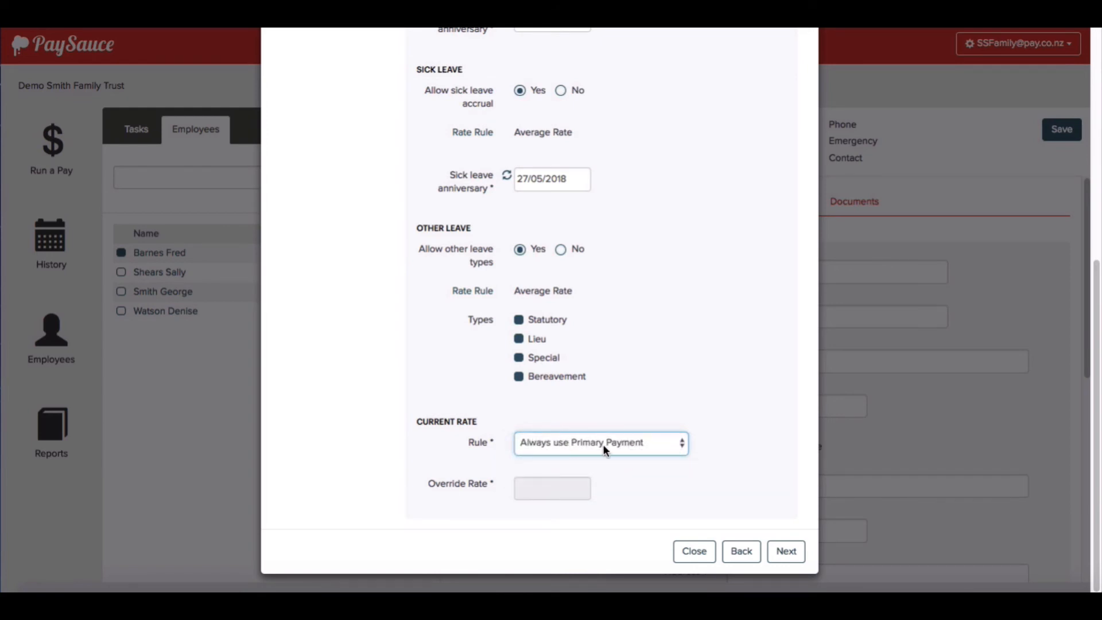
click(709, 430)
click(782, 552)
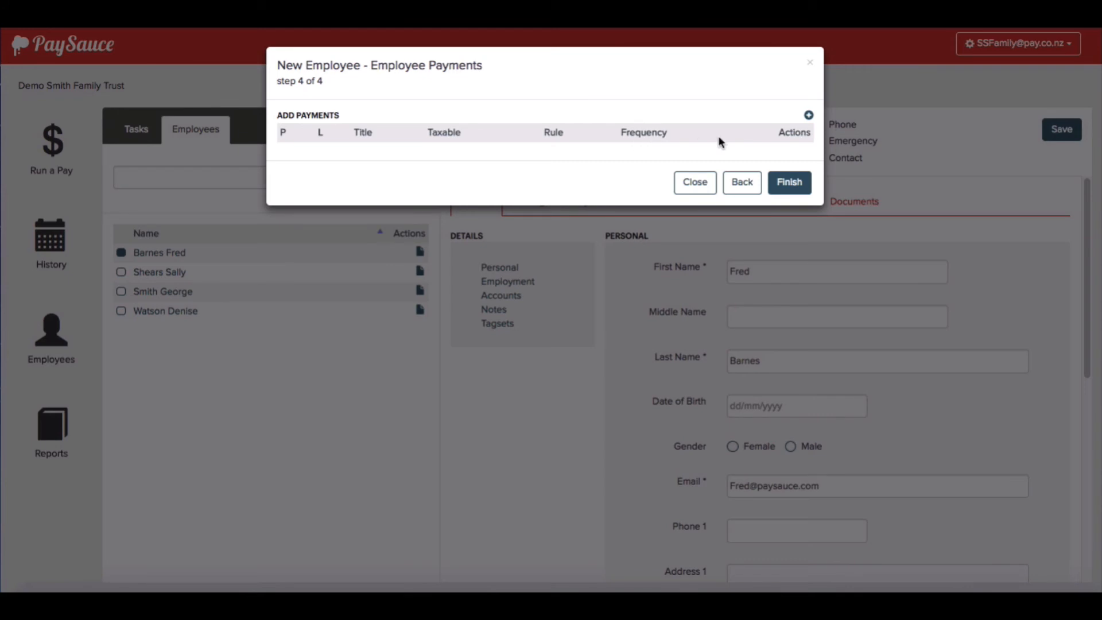
- Add a Salary payment of Annual type, Regular frequency, amount 60000
click(808, 118)
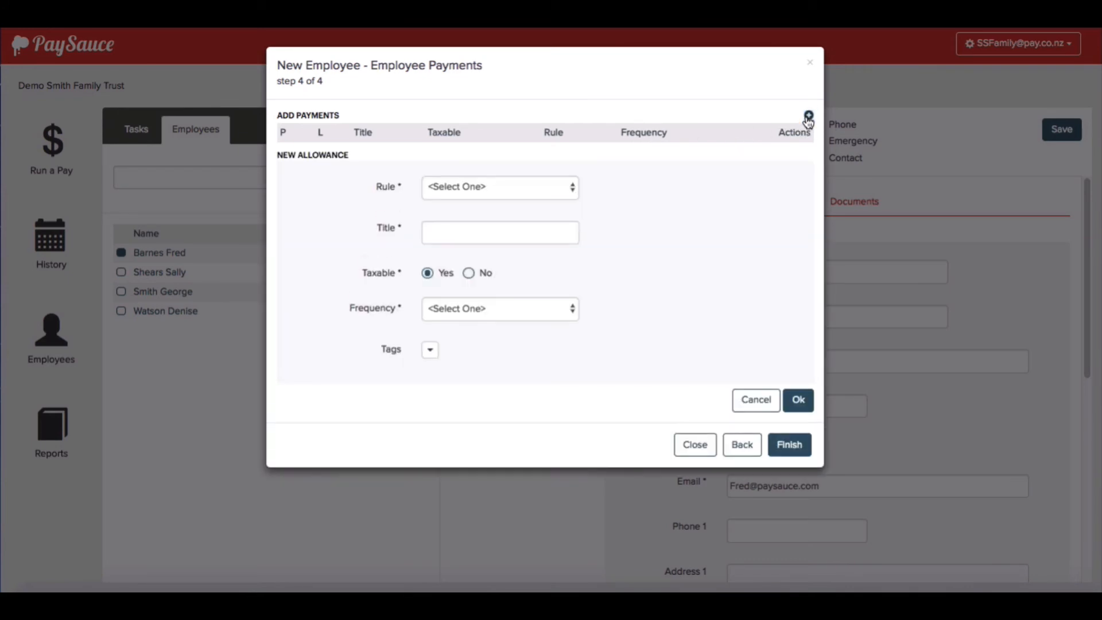
click(536, 191)
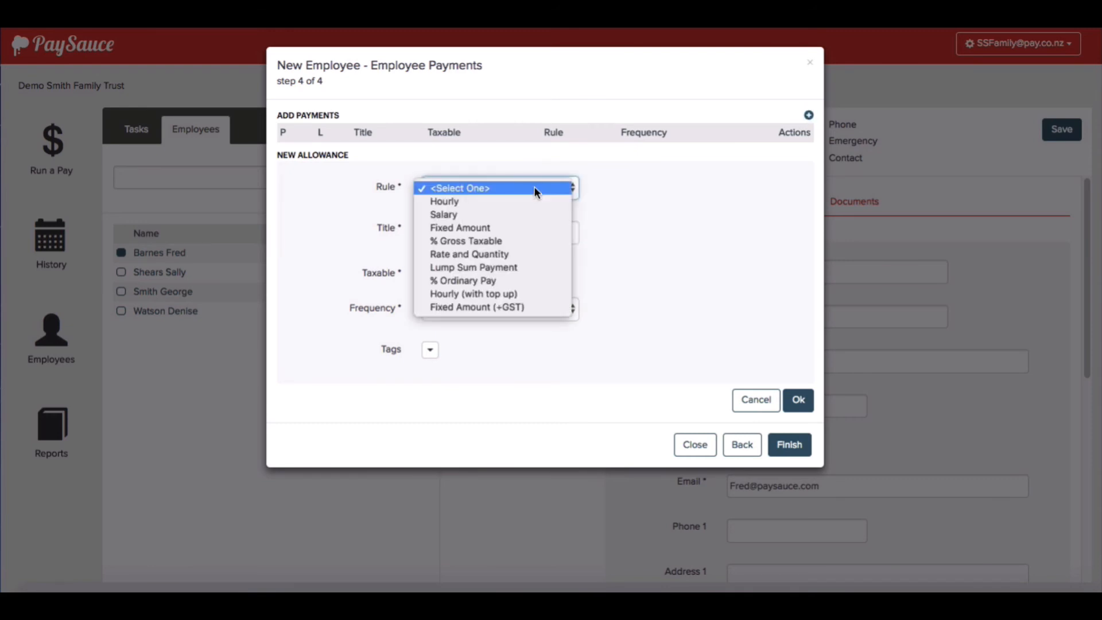
click(526, 215)
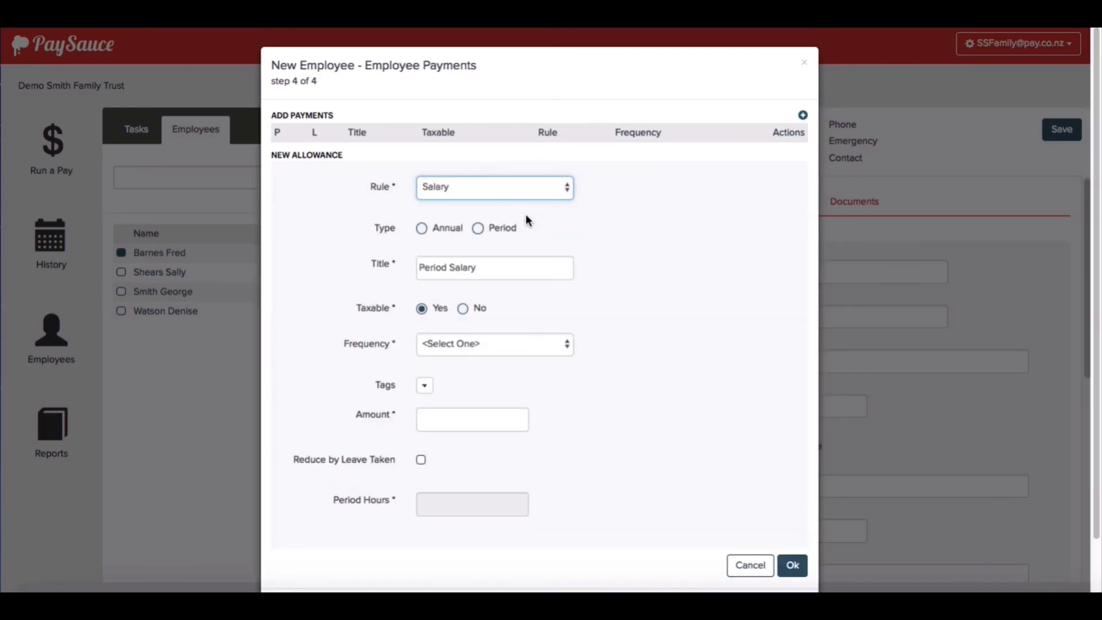
click(422, 229)
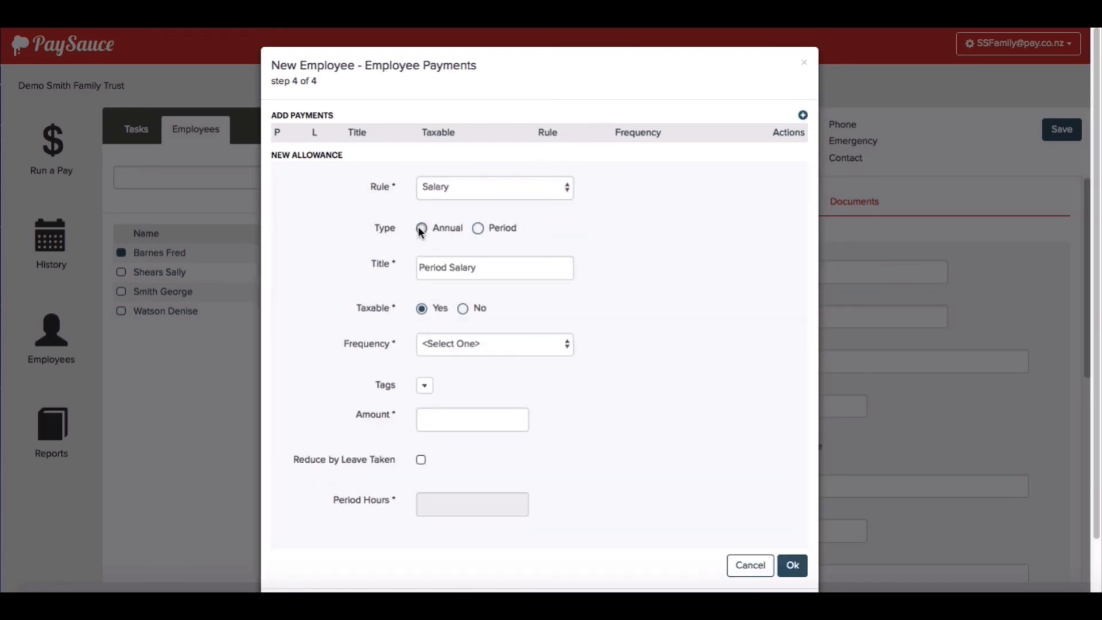
click(463, 342)
click(463, 359)
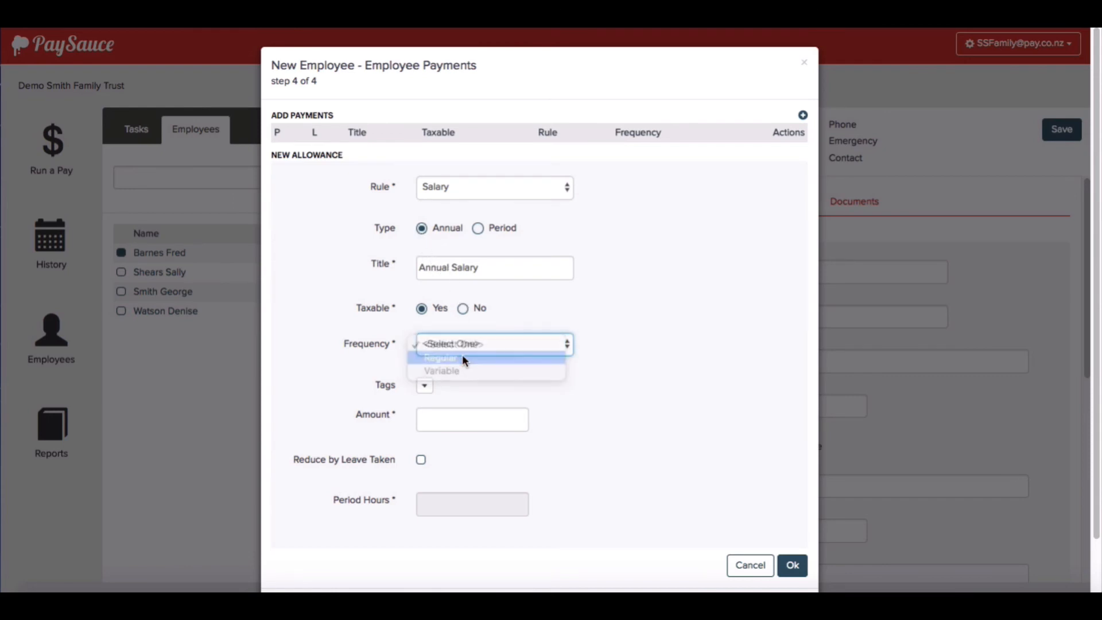
click(439, 416)
text(60000)
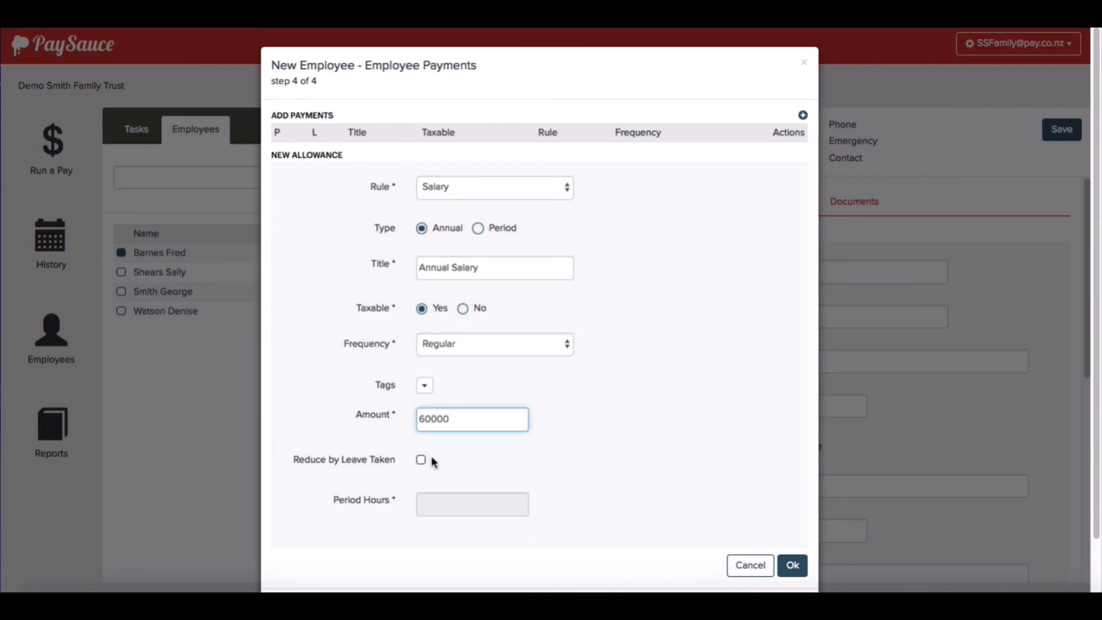
click(456, 473)
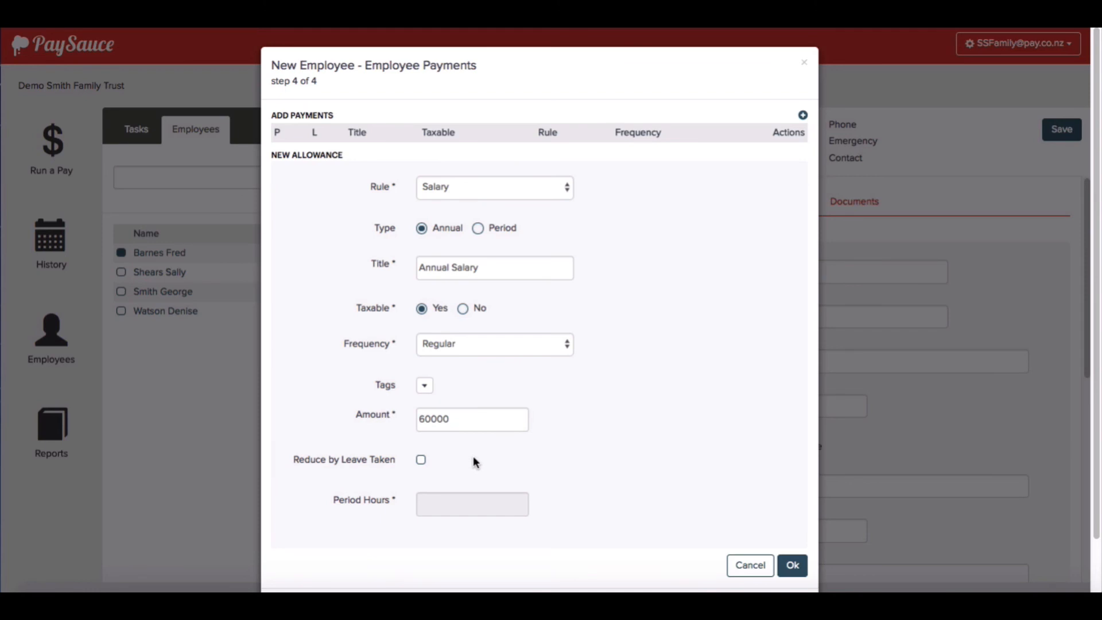
- Reduce salary by leave over 80 period hours, save it as primary, and finish
click(420, 459)
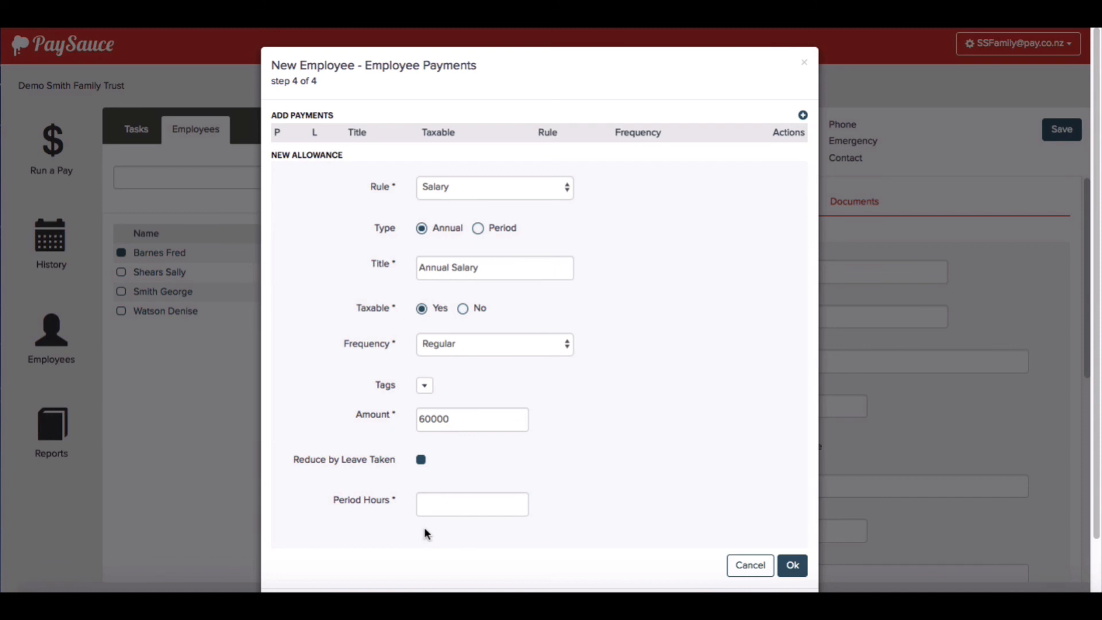
click(430, 499)
text(8)
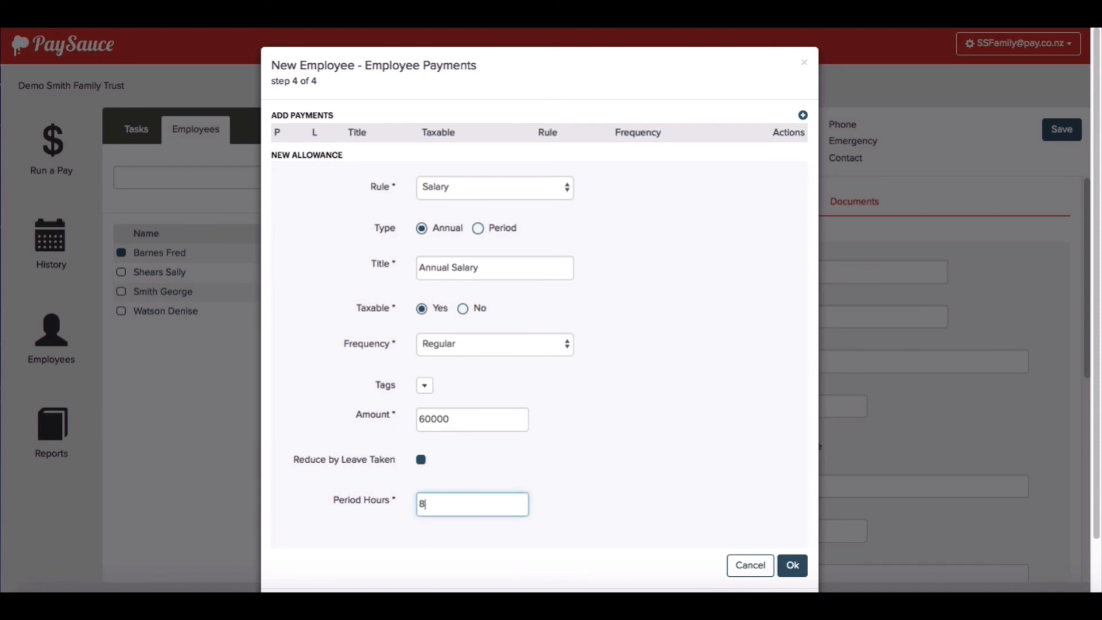
text(0)
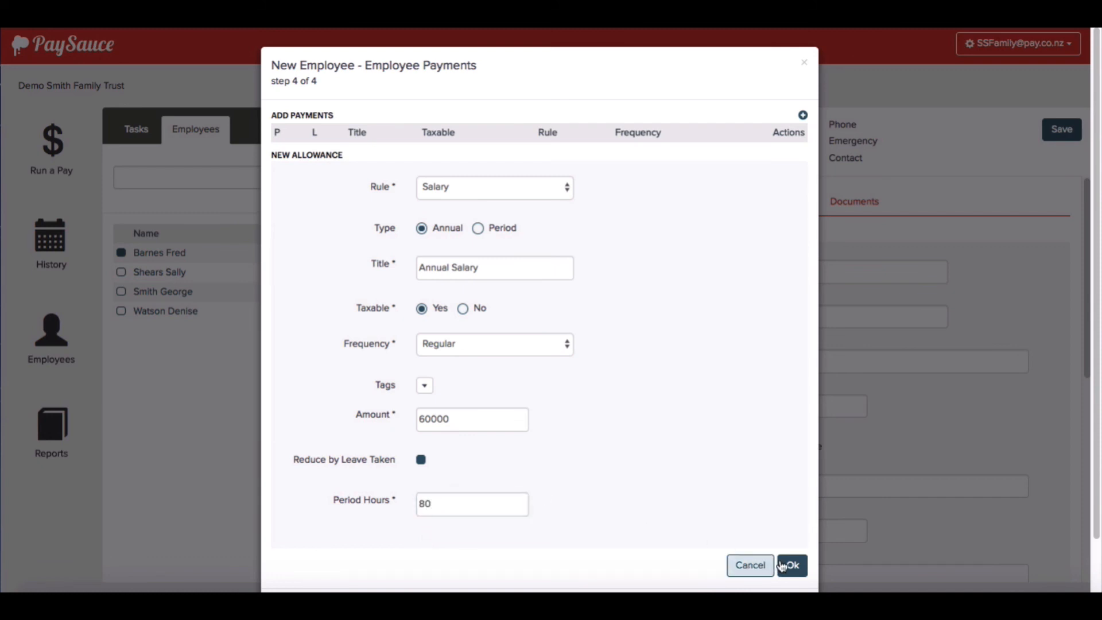
click(790, 565)
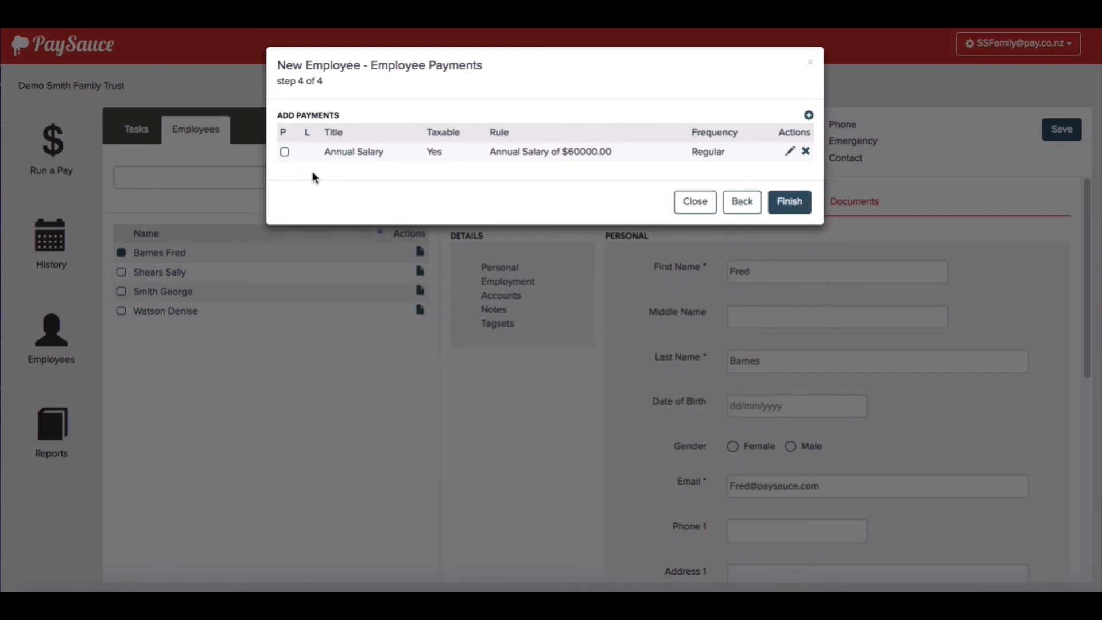
click(284, 151)
click(797, 208)
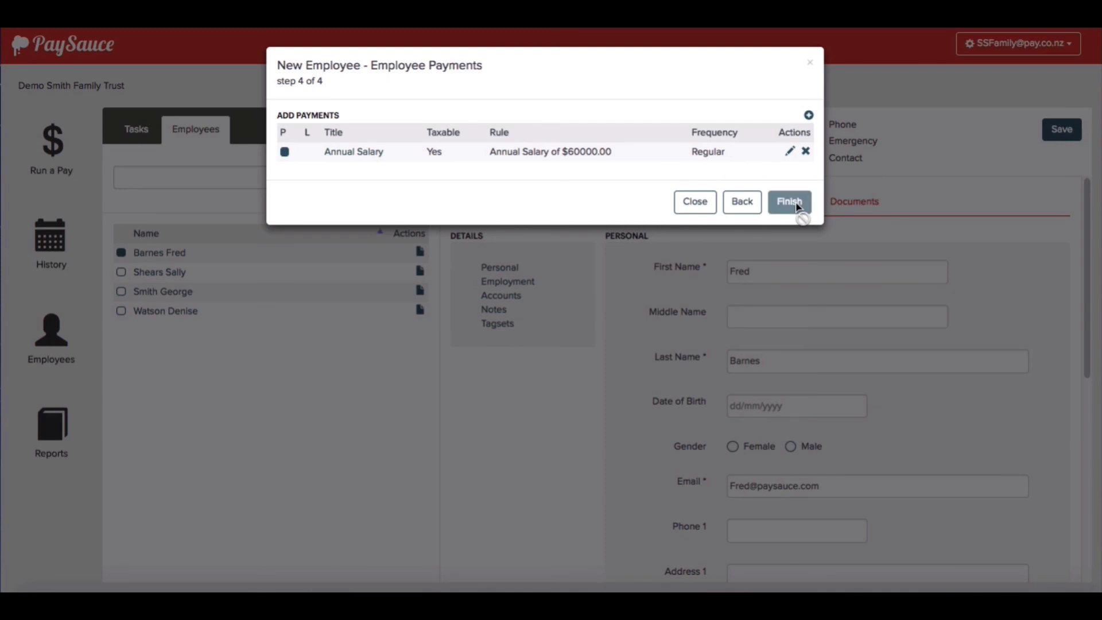